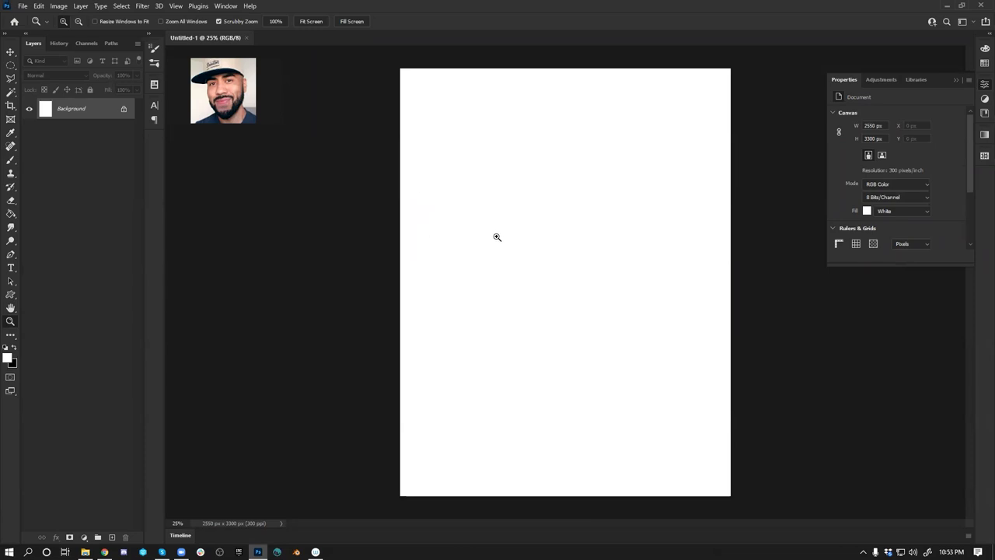
- Select the Brush tool and bring up the AJ_Brushes_2021 preset list on the blank canvas
key("b")
right_click(500, 176)
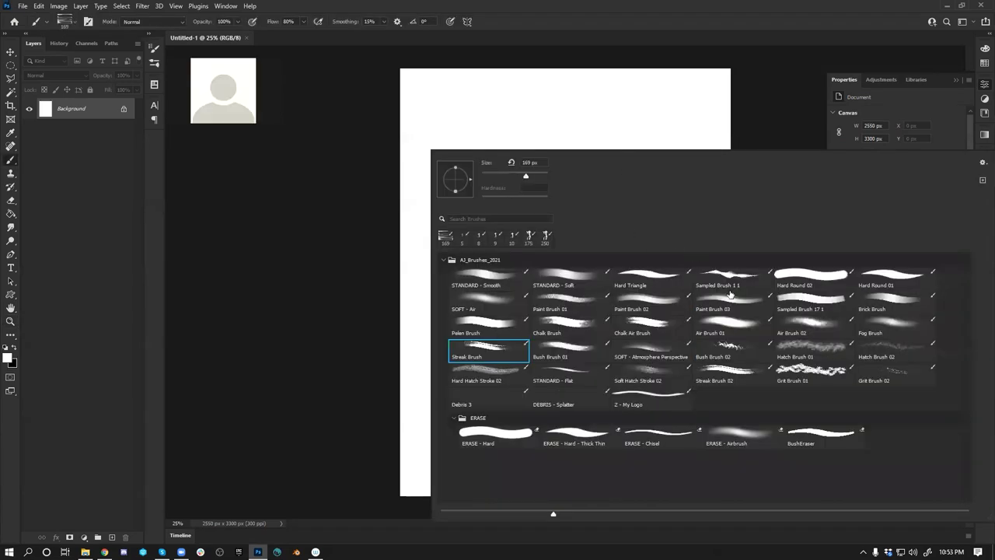
- Paint rough black starting strokes on the upper canvas with Paint Brush 01
left_click(570, 309)
left_click(733, 138)
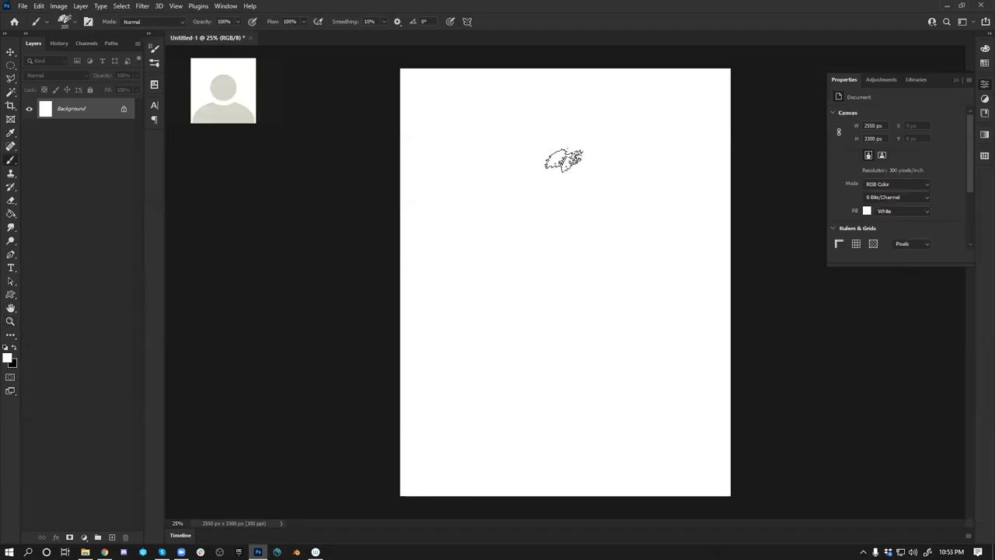
left_click_drag(522, 178, 599, 138)
mouse_move(526, 229)
left_mouse_down()
mouse_move(595, 179)
mouse_move(529, 214)
mouse_move(614, 136)
mouse_move(524, 193)
mouse_move(537, 163)
mouse_move(467, 228)
mouse_move(482, 202)
mouse_move(548, 199)
left_mouse_up()
- Darken the whole canvas to grey with Hue/Saturation Lightness at -80
key("alt")
key("ctrl+u")
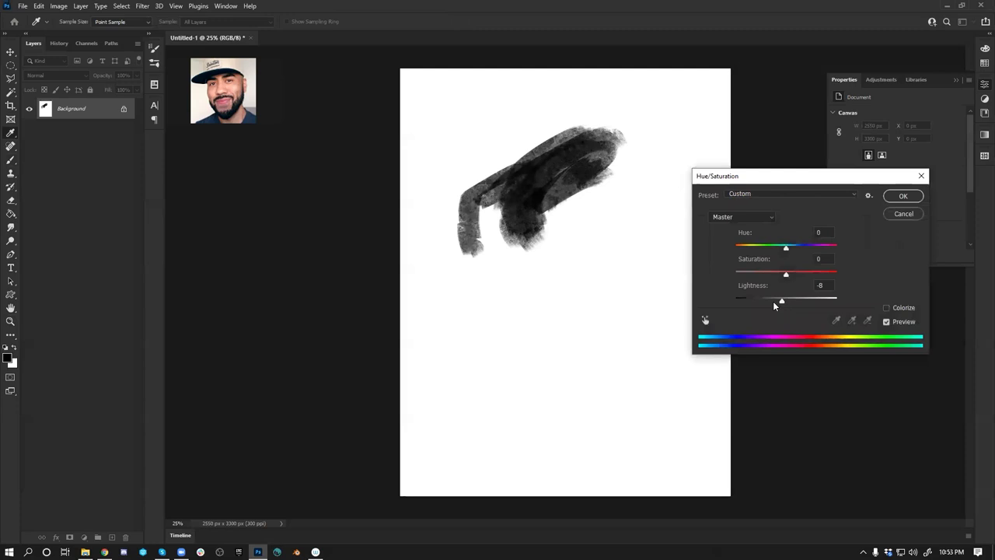
left_click_drag(772, 300, 745, 301)
left_click(902, 196)
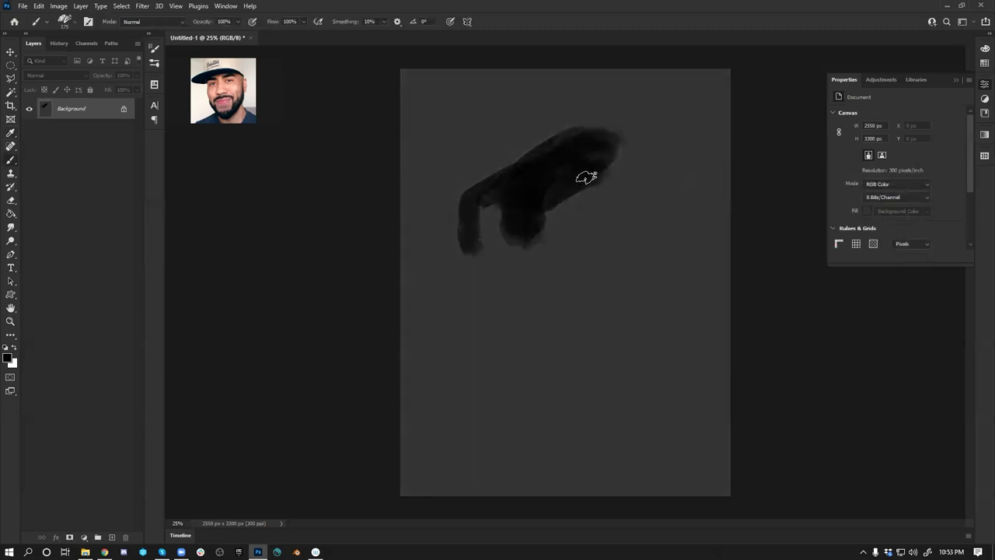
- Carve the dark blob into a thinner arch and block in the dark upper torso
key("x")
mouse_move(534, 242)
left_mouse_down()
mouse_move(588, 167)
mouse_move(529, 178)
mouse_move(524, 200)
mouse_move(605, 136)
mouse_move(573, 107)
mouse_move(581, 122)
mouse_move(593, 98)
mouse_move(544, 163)
mouse_move(573, 168)
mouse_move(529, 240)
mouse_move(469, 266)
mouse_move(508, 326)
mouse_move(531, 296)
mouse_move(584, 292)
mouse_move(583, 279)
left_mouse_up()
key("x")
mouse_move(512, 297)
left_mouse_down()
mouse_move(554, 305)
mouse_move(520, 327)
left_mouse_up()
left_click_drag(585, 306, 580, 308)
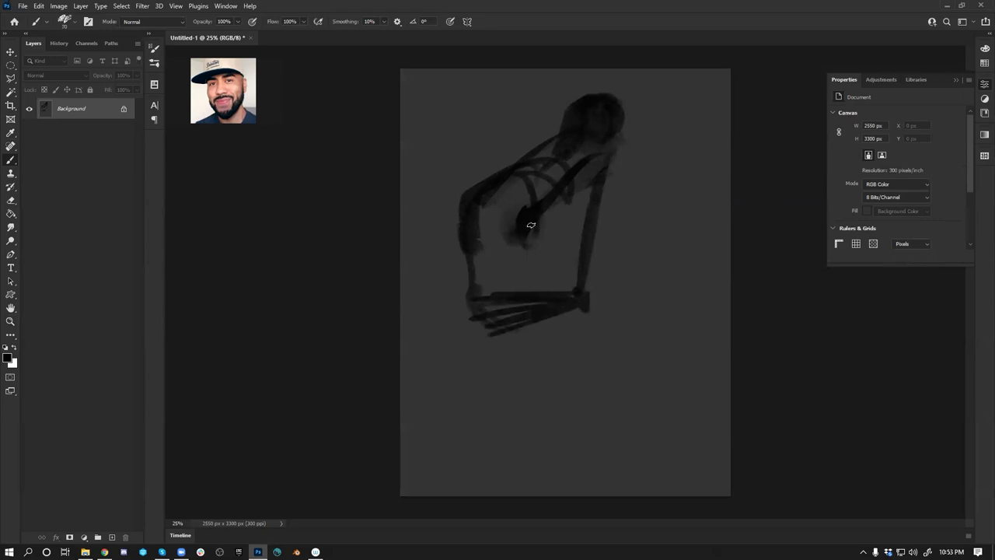
mouse_move(531, 225)
left_mouse_down()
mouse_move(536, 235)
mouse_move(555, 161)
mouse_move(489, 199)
mouse_move(538, 208)
mouse_move(575, 260)
mouse_move(537, 228)
mouse_move(464, 229)
mouse_move(462, 217)
mouse_move(425, 271)
mouse_move(529, 222)
mouse_move(411, 322)
mouse_move(431, 306)
mouse_move(446, 362)
mouse_move(440, 313)
mouse_move(551, 271)
mouse_move(498, 204)
mouse_move(474, 271)
mouse_move(497, 211)
mouse_move(530, 238)
mouse_move(627, 262)
left_mouse_up()
- Add an outstretched arm, mirror the canvas horizontally, and paint white ledge strokes
key("ctrl+z")
left_click_drag(599, 223, 723, 248)
key("ctrl+shift+h")
key("x")
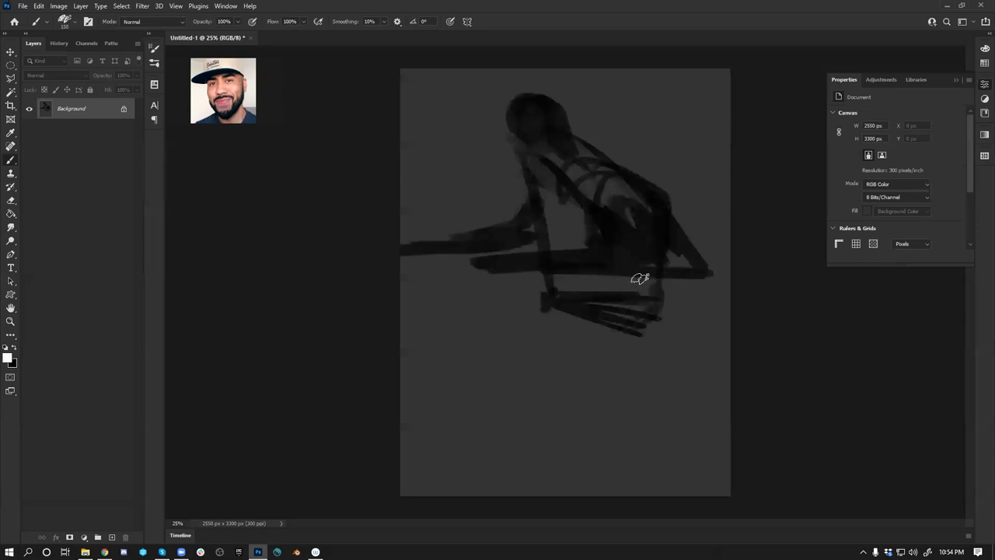
mouse_move(639, 278)
left_mouse_down()
mouse_move(388, 285)
mouse_move(692, 283)
left_mouse_up()
left_click_drag(386, 268, 572, 271)
- Darken over the upper white stroke and paint a white highlight arc over the head
key("x")
left_click_drag(477, 257, 435, 272)
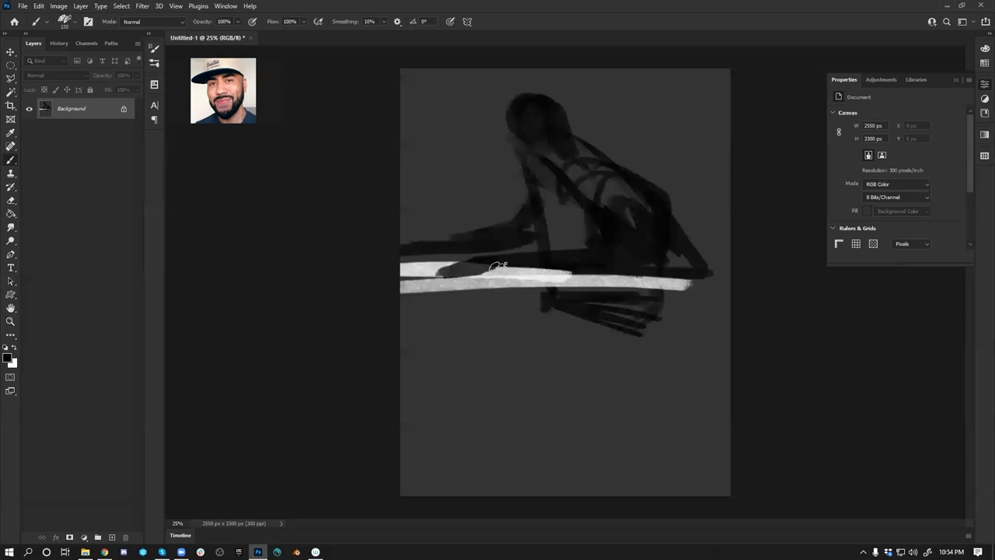
key("x")
mouse_move(513, 101)
left_mouse_down()
mouse_move(569, 124)
mouse_move(664, 194)
mouse_move(611, 190)
mouse_move(659, 197)
left_mouse_up()
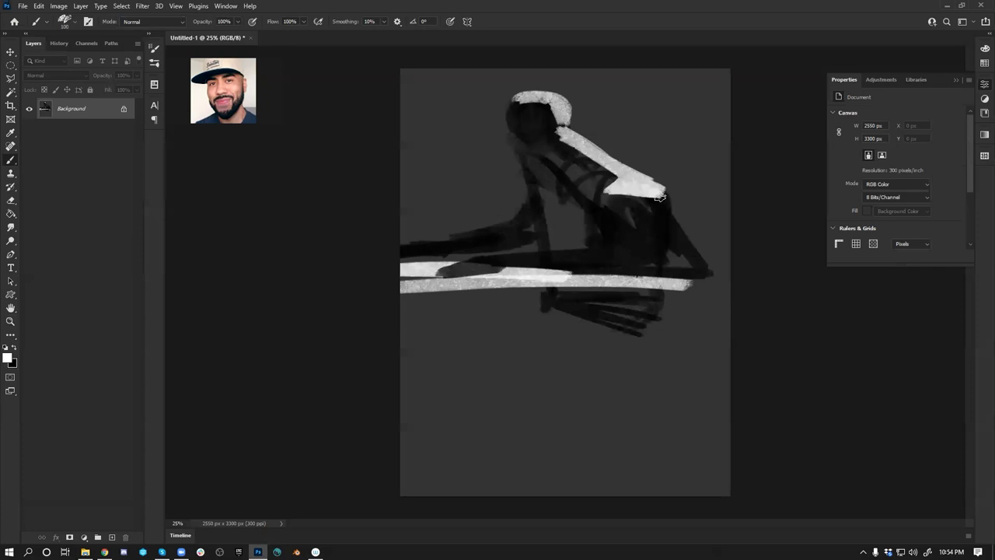
- On the mirrored canvas, darken the shoulder underside and head, then highlight the forearm in white
key("ctrl+shift+h")
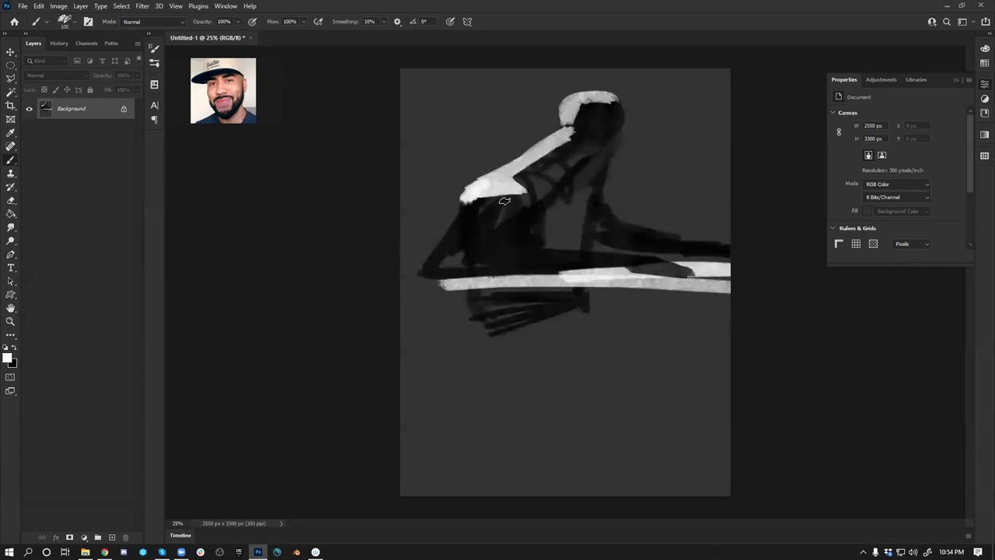
key("x")
left_click_drag(464, 200, 521, 193)
mouse_move(537, 160)
left_mouse_down()
mouse_move(577, 108)
mouse_move(599, 103)
mouse_move(595, 148)
mouse_move(507, 174)
mouse_move(535, 171)
mouse_move(558, 190)
left_mouse_up()
key("x")
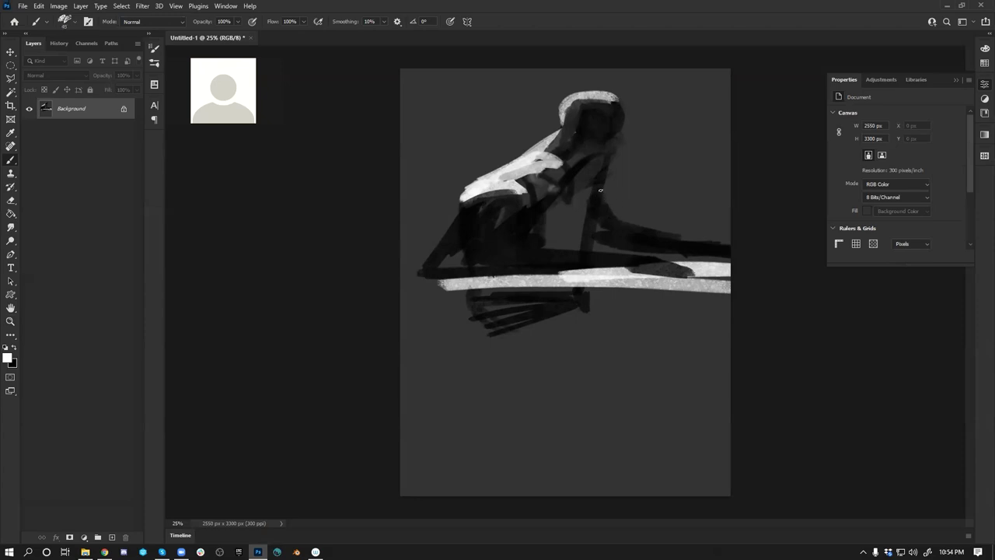
left_click_drag(631, 224, 698, 243)
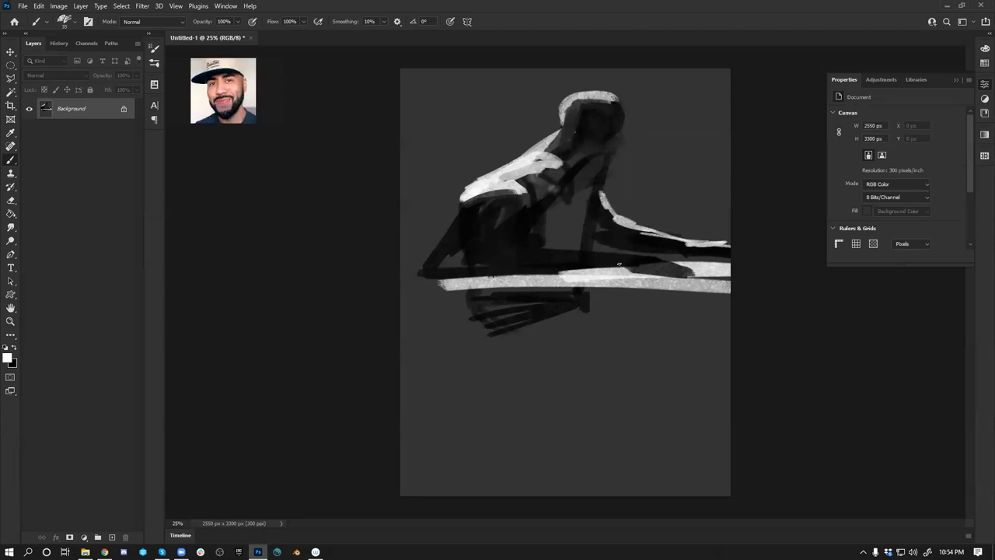
mouse_move(507, 247)
left_mouse_down()
mouse_move(659, 261)
mouse_move(478, 250)
mouse_move(486, 242)
left_mouse_up()
key("bracketright")
key("bracketright")
key("bracketright")
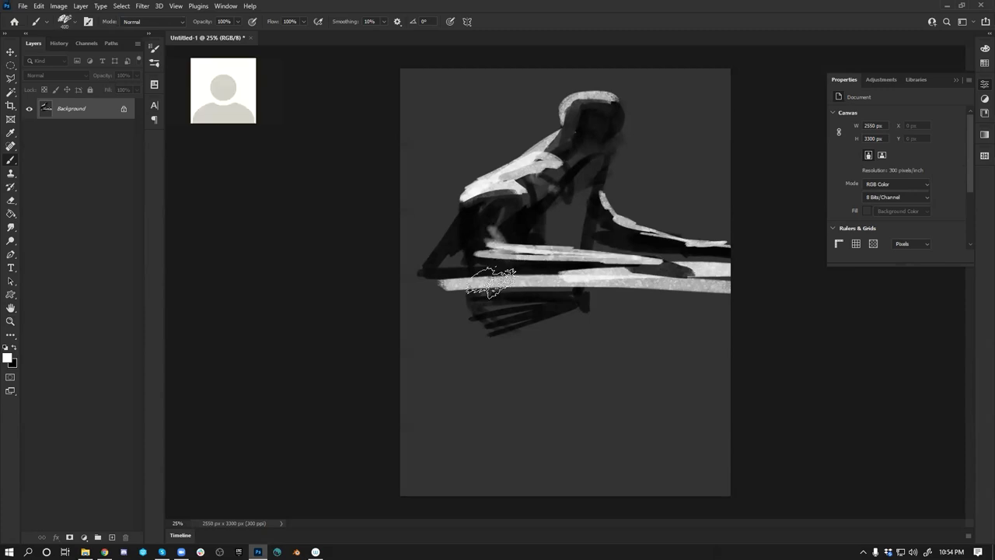
- Paint a wide bright white ledge band across the canvas with the 400 px brush
mouse_move(378, 293)
left_mouse_down()
mouse_move(756, 283)
mouse_move(344, 289)
mouse_move(845, 308)
left_mouse_up()
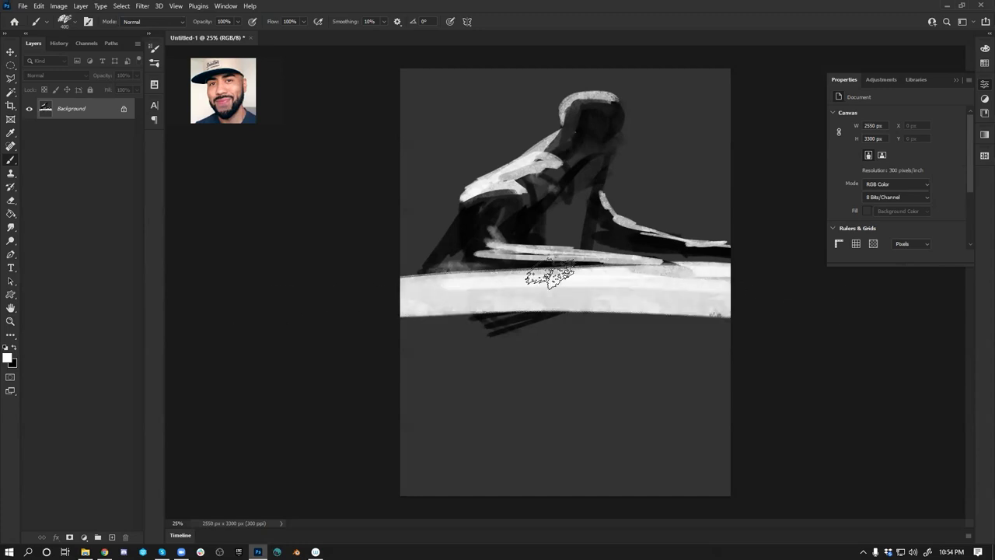
left_click(418, 265)
mouse_move(418, 264)
left_mouse_down()
mouse_move(404, 261)
mouse_move(426, 256)
mouse_move(407, 277)
left_mouse_up()
- Darken the figure's lower edge and the ledge's left corner in black, then mirror the canvas
key("x")
mouse_move(620, 298)
left_mouse_down()
mouse_move(551, 321)
mouse_move(515, 354)
mouse_move(575, 349)
mouse_move(562, 373)
mouse_move(560, 354)
left_mouse_up()
key("ctrl+z")
mouse_move(538, 241)
left_mouse_down()
mouse_move(581, 204)
mouse_move(544, 246)
left_mouse_up()
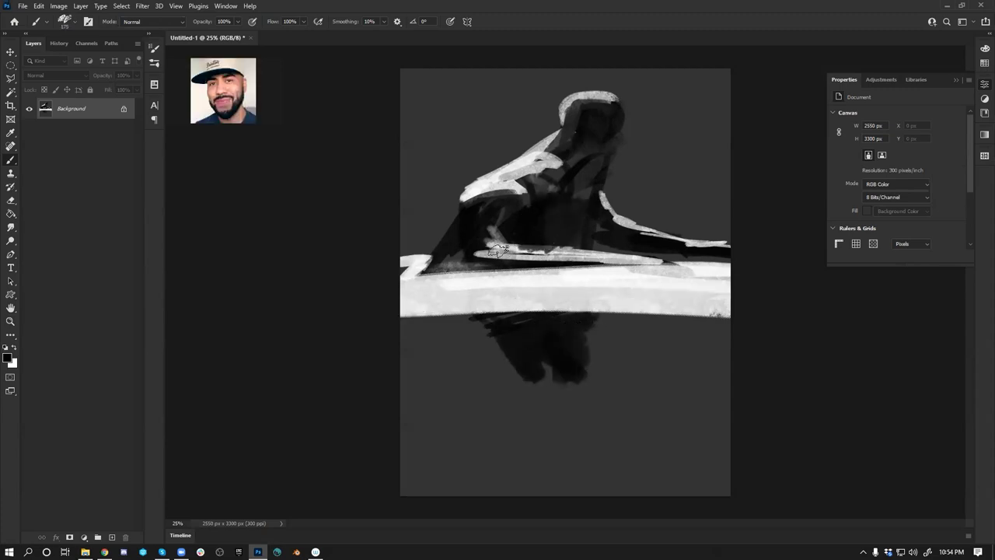
mouse_move(474, 247)
left_mouse_down()
mouse_move(606, 268)
mouse_move(622, 261)
left_mouse_up()
key("ctrl+z")
left_click_drag(467, 266, 528, 264)
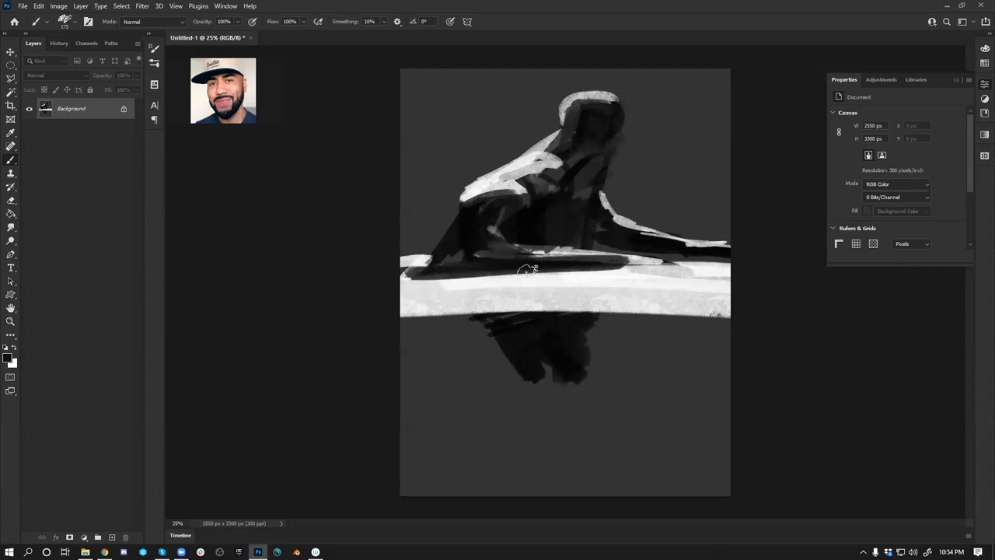
left_click_drag(455, 248, 429, 266)
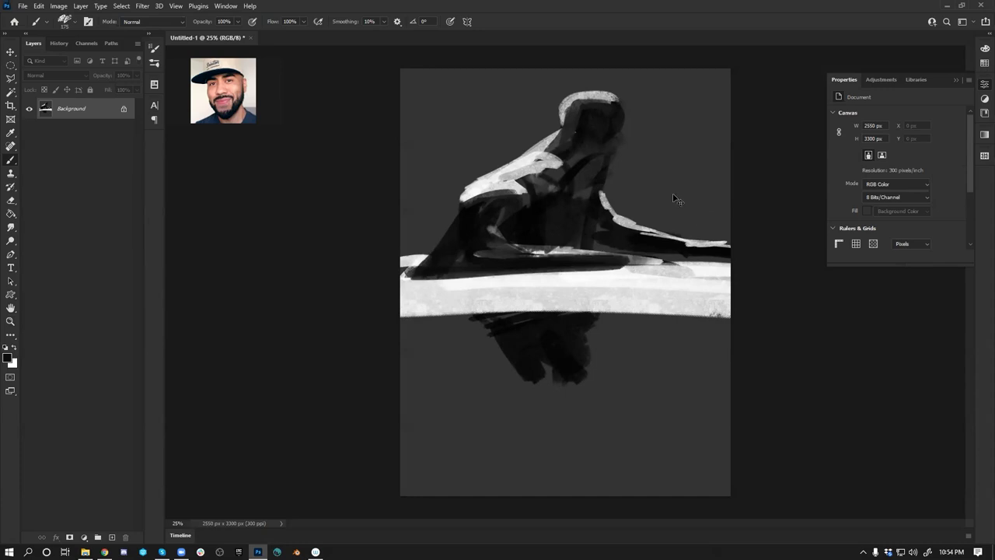
key("h")
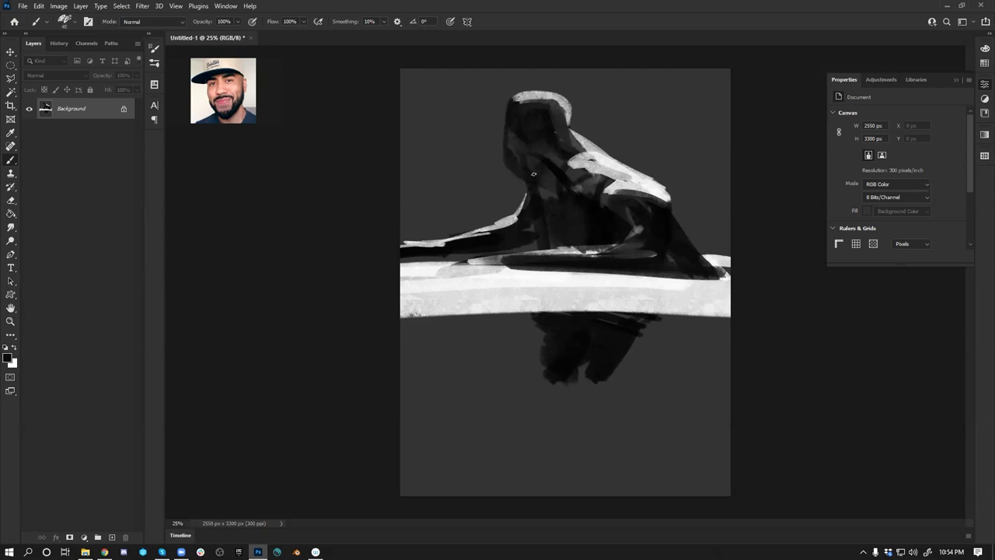
- Paint dark over the light shading on the figure's shoulder and back
key("h")
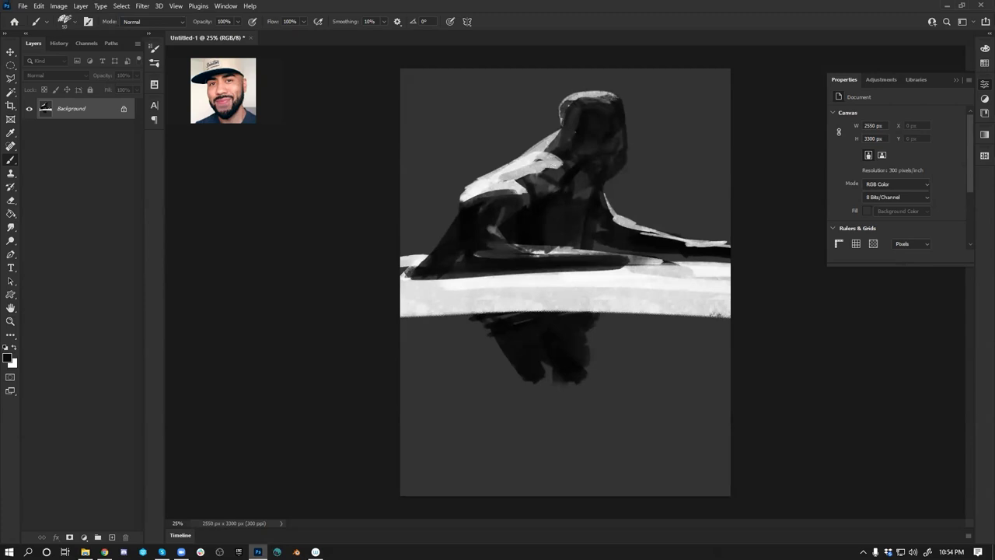
left_click_drag(557, 163, 521, 185)
mouse_move(563, 140)
left_mouse_down()
mouse_move(522, 159)
mouse_move(527, 168)
mouse_move(567, 152)
mouse_move(561, 122)
mouse_move(555, 145)
mouse_move(565, 158)
left_mouse_up()
- Add light strokes along the arm and shoulder edge and a dark stroke along the back at size 100
key("x")
key("bracketleft")
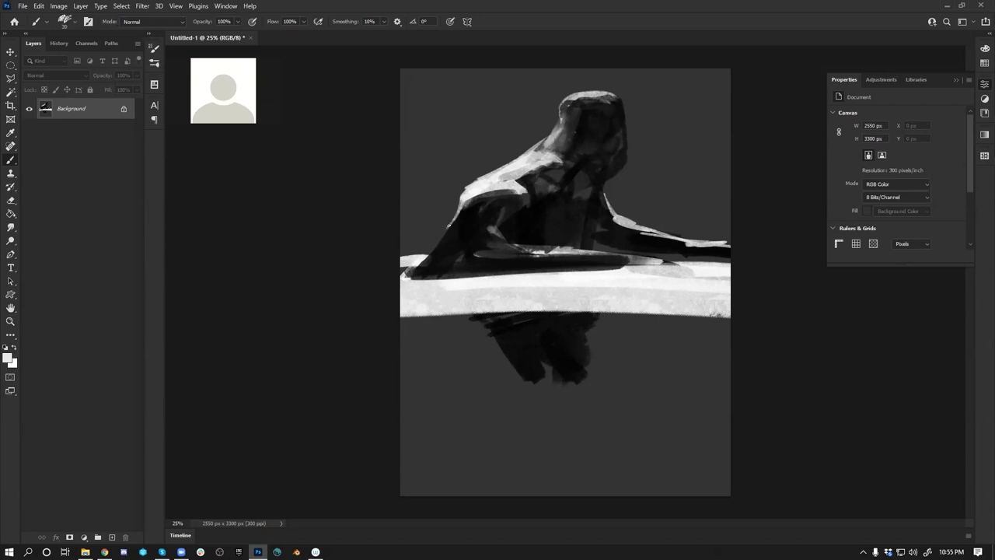
mouse_move(448, 225)
left_mouse_down()
mouse_move(440, 241)
mouse_move(463, 213)
mouse_move(424, 259)
mouse_move(442, 255)
left_mouse_up()
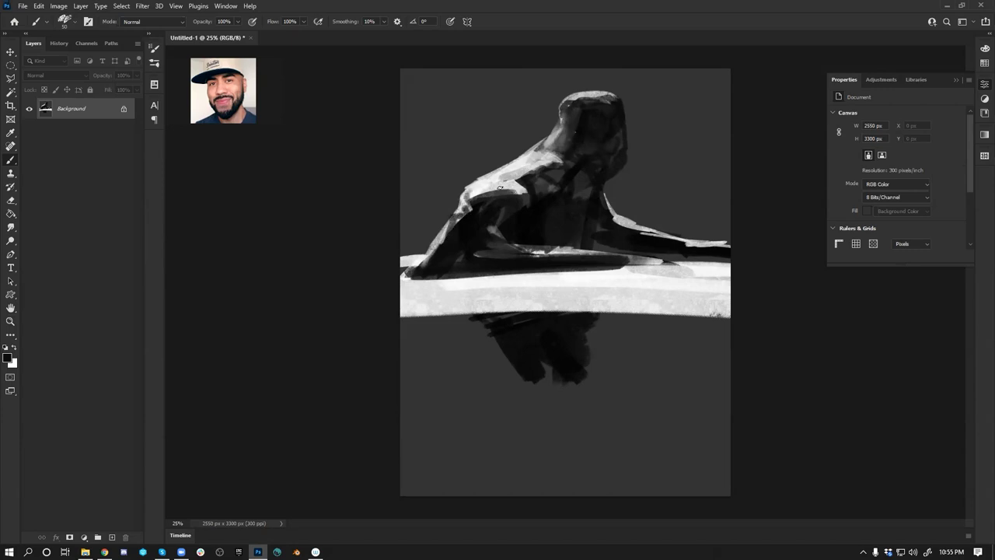
key("bracketright")
key("bracketright")
key("bracketright")
left_click_drag(513, 188, 565, 157)
key("bracketright")
key("ctrl+shift+h")
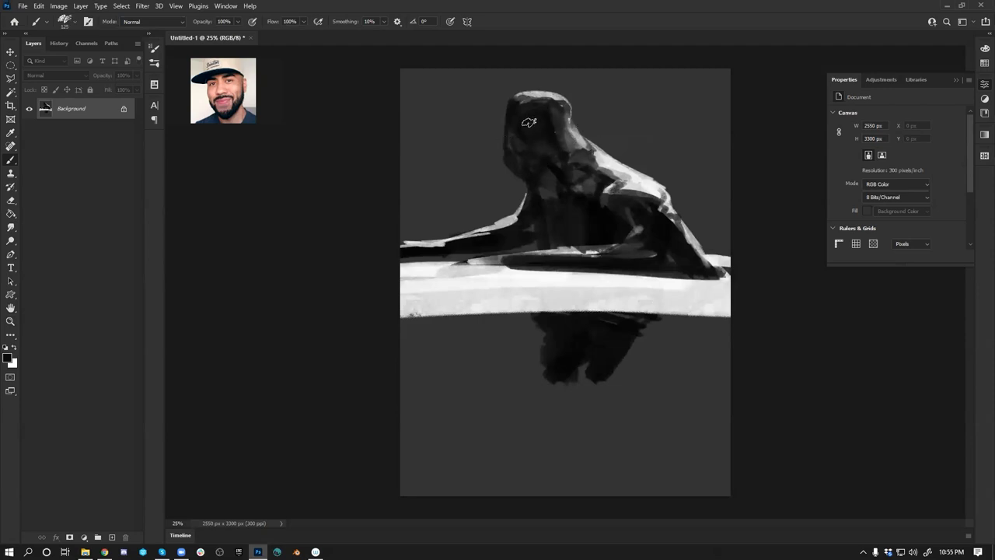
key("ctrl+shift+h")
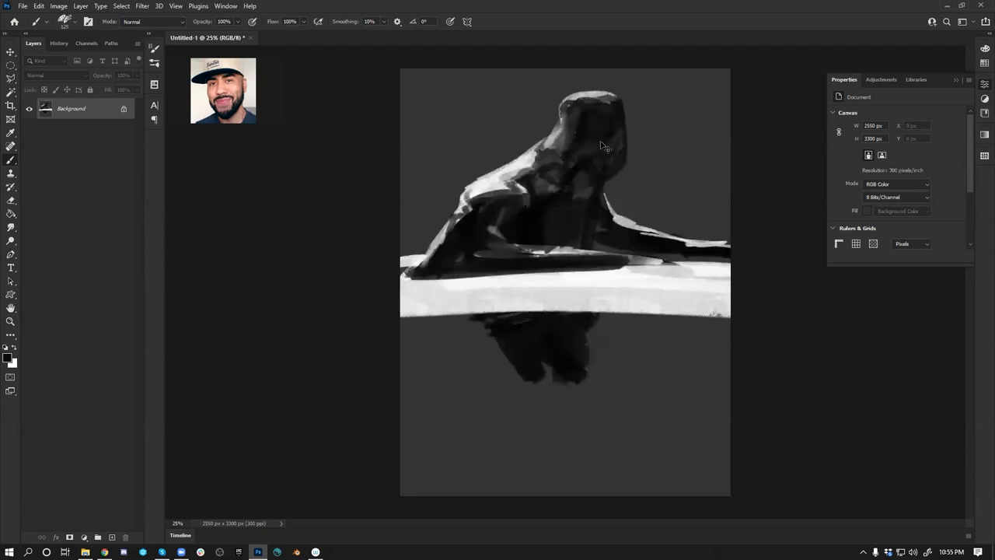
- Switch to the Pelen Brush preset and bring the figure's head toward the centre of view
scroll(581, 188, "up", 1)
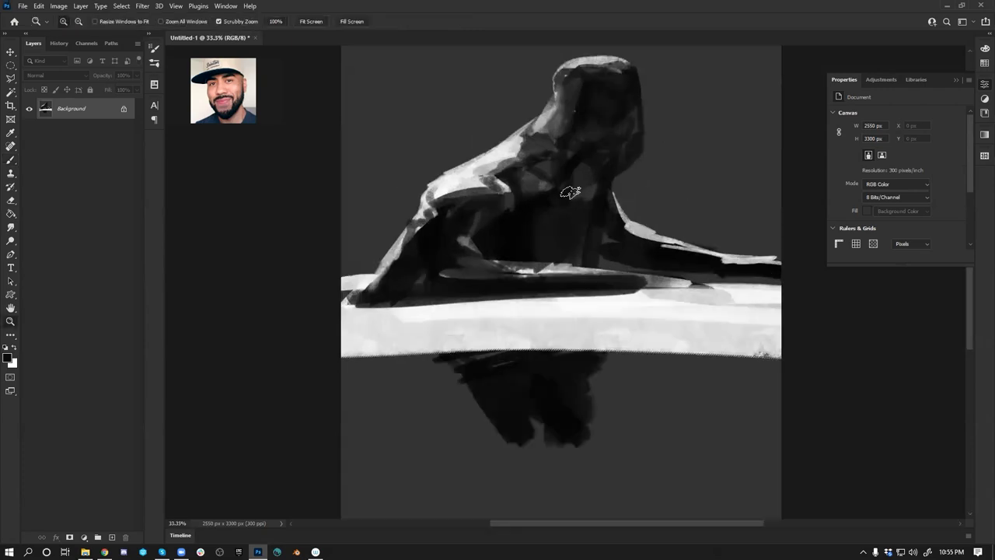
right_click(579, 190)
left_click(528, 349)
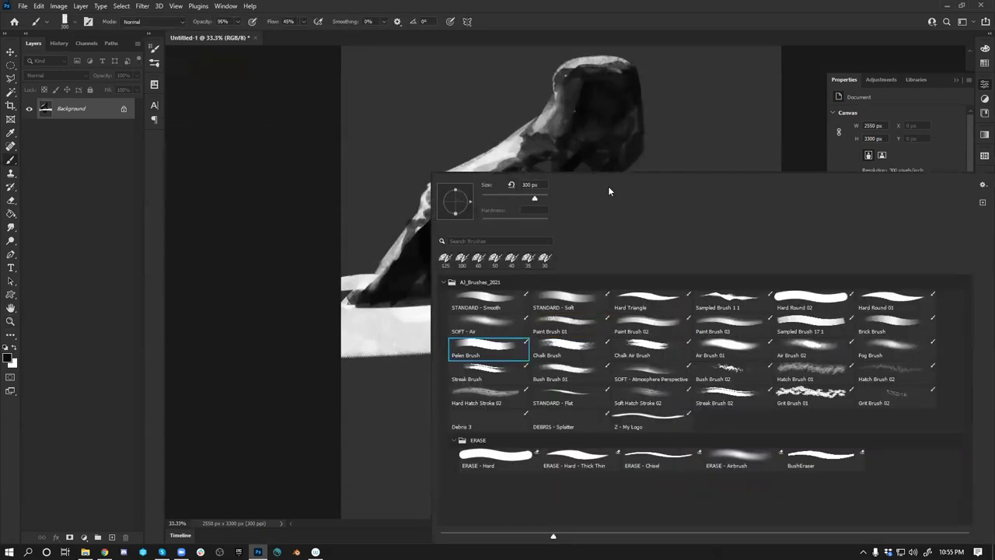
left_click(602, 132)
mouse_move(673, 85)
left_mouse_down()
mouse_move(538, 163)
mouse_move(579, 231)
left_mouse_up()
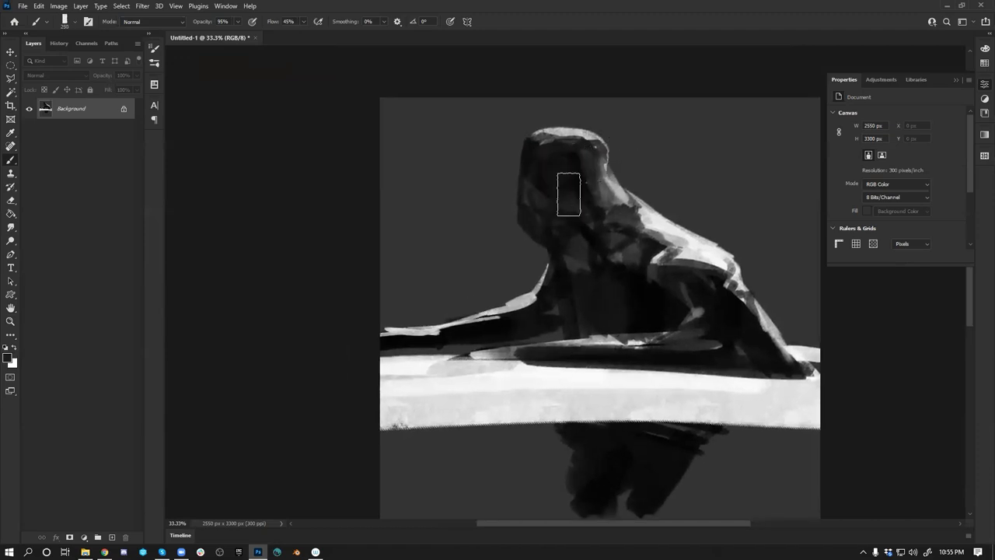
- Repaint the head in uniform dark grey and darken its lower and right edges at brush size 90
key("bracketleft")
key("bracketleft")
key("bracketleft")
mouse_move(563, 167)
left_mouse_down()
mouse_move(534, 161)
mouse_move(549, 211)
left_mouse_up()
key("bracketleft")
key("bracketleft")
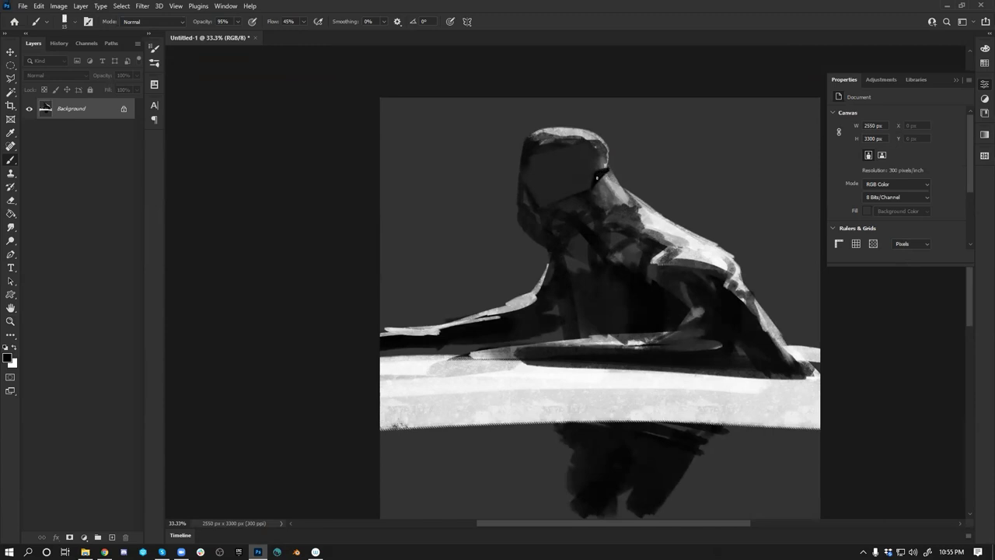
key("h")
left_click(630, 200, "ctrl")
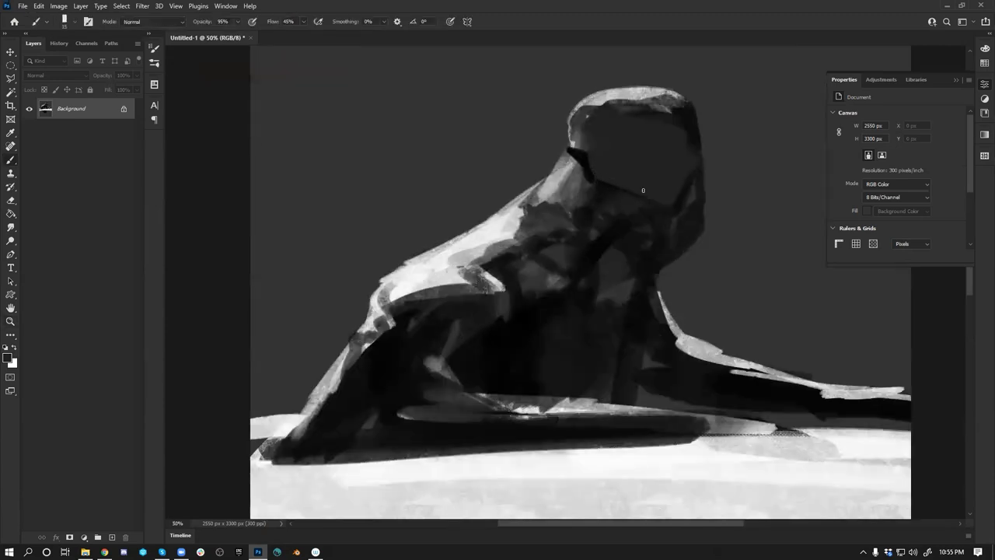
left_click_drag(589, 186, 621, 197)
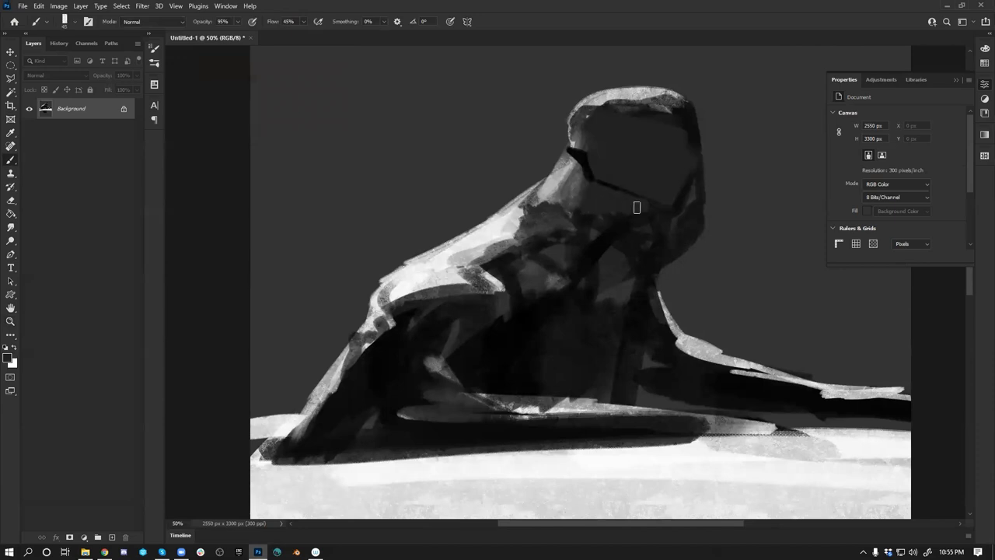
left_click_drag(698, 160, 679, 195)
left_click_drag(699, 157, 682, 194)
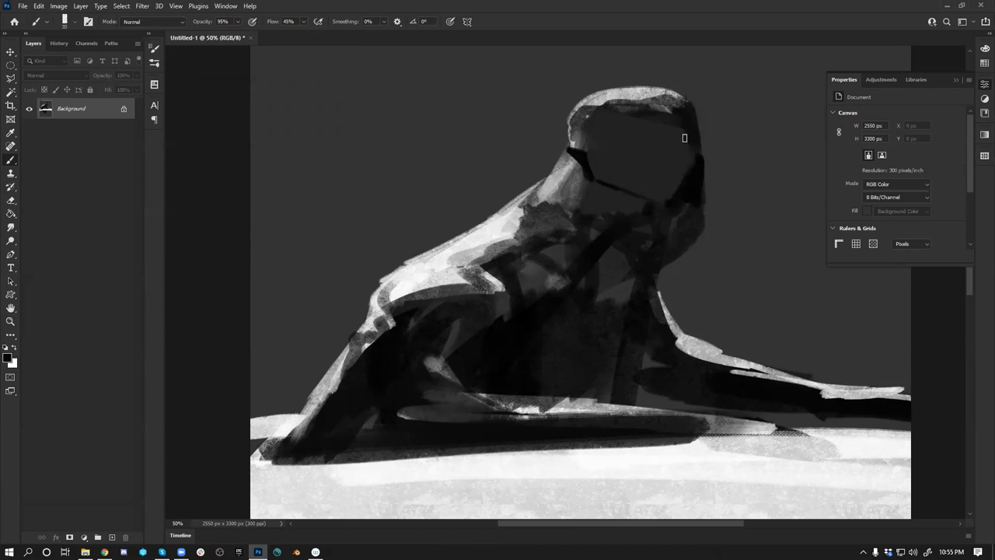
key("ctrl+minus")
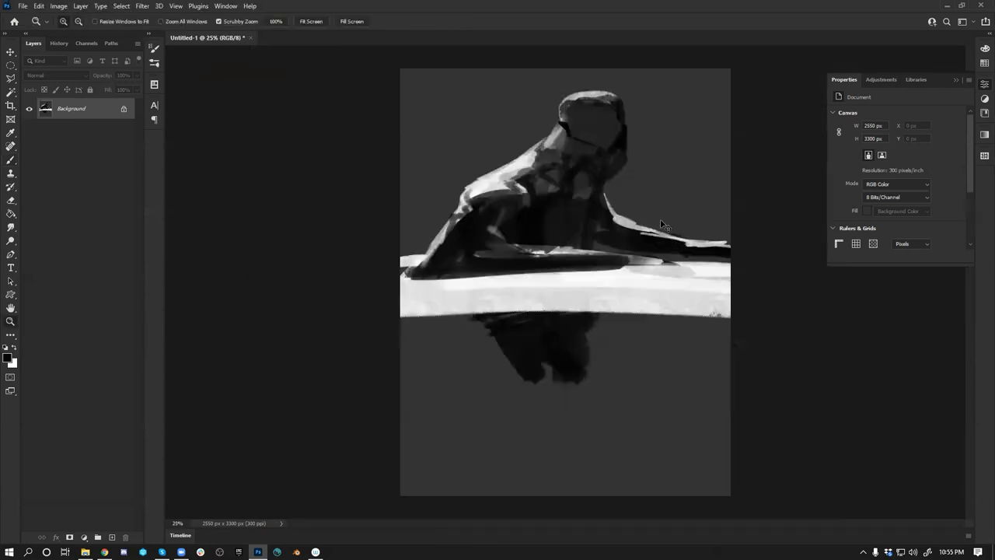
key("ctrl+shift+h")
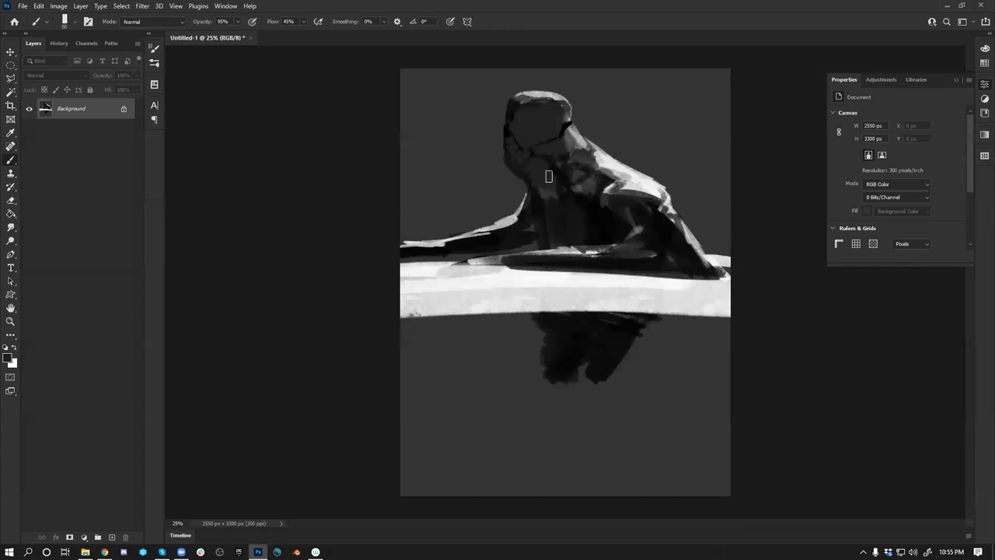
key("ctrl+shift+h")
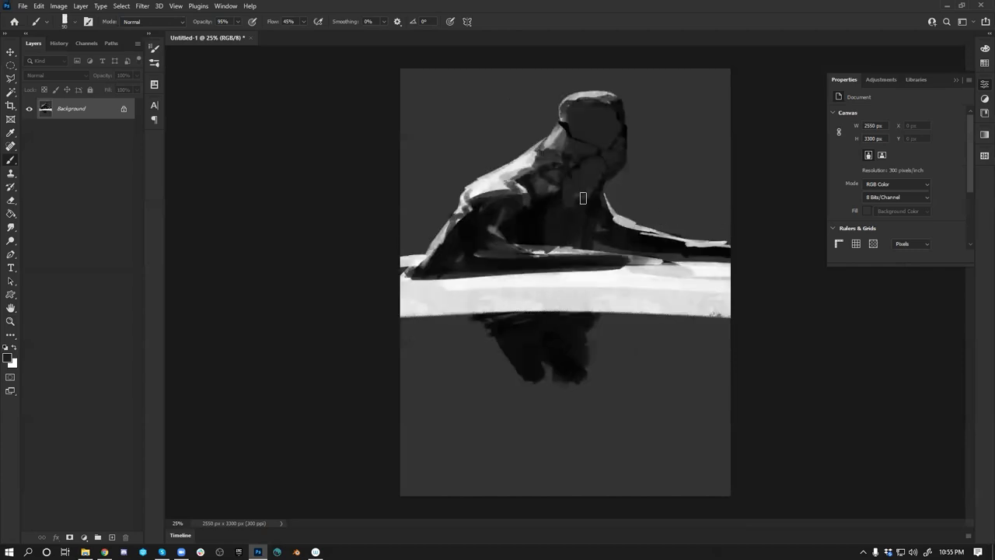
- Darken the chest, left shoulder, arm and neck edge with a 125 px brush
left_click_drag(565, 207, 577, 200)
key("bracketright")
key("bracketright")
key("bracketright")
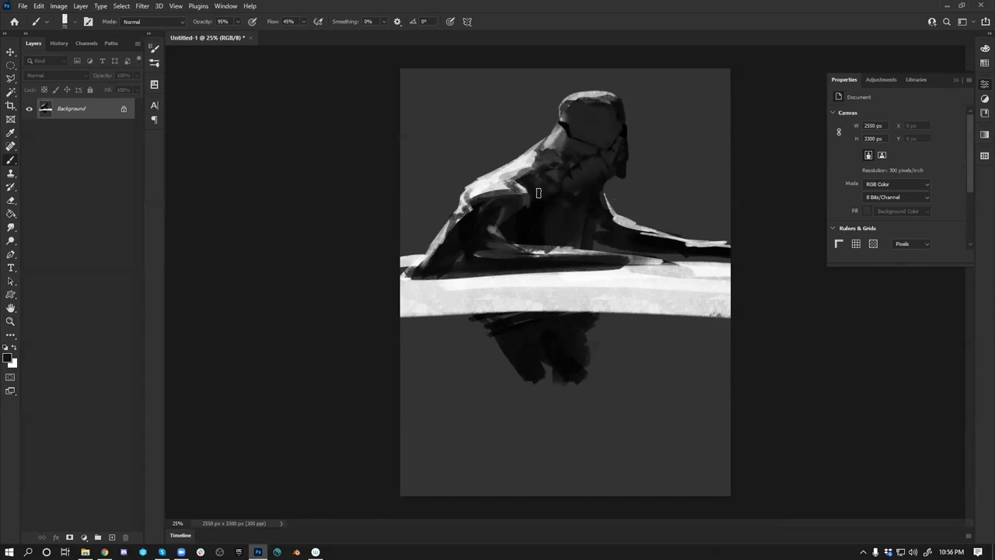
key("bracketright")
key("bracketright")
key("bracketright")
mouse_move(502, 206)
left_mouse_down()
mouse_move(464, 230)
mouse_move(469, 238)
mouse_move(570, 263)
left_mouse_up()
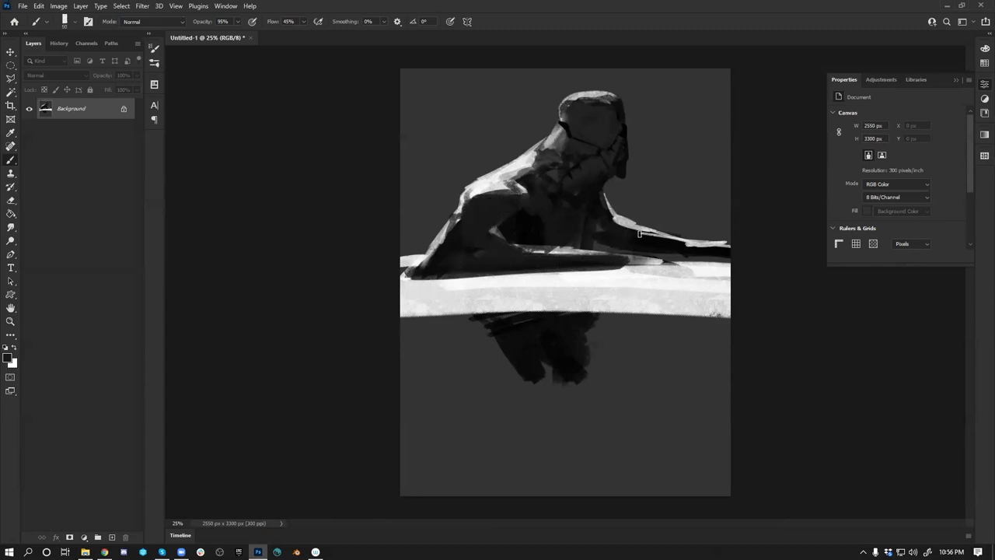
left_click_drag(604, 225, 601, 238)
left_click_drag(604, 184, 610, 207)
key("x")
key("ctrl+z")
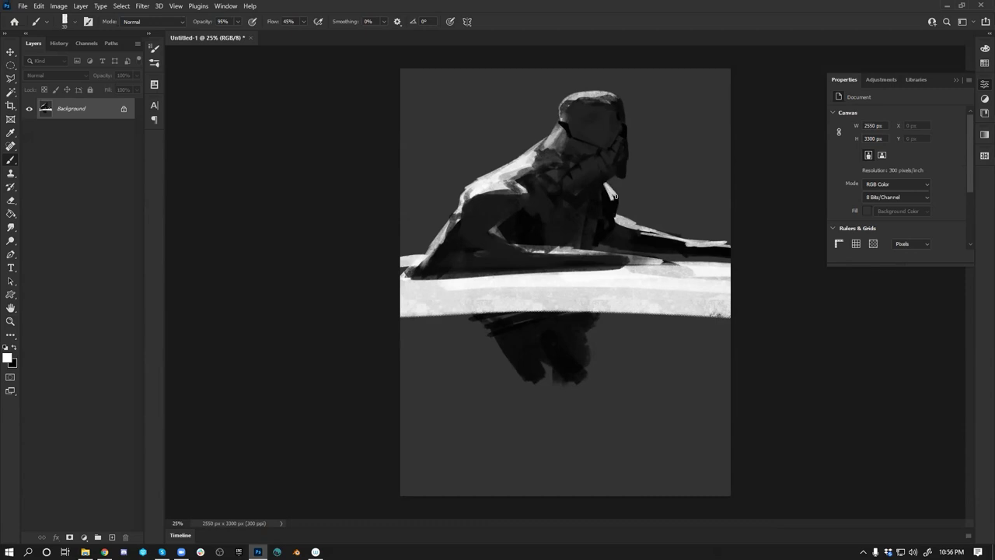
- Paint lighter grey strokes down the neck, then smooth the shoulder and chest with dark strokes
left_click_drag(614, 196, 621, 233)
key("ctrl+shift+h")
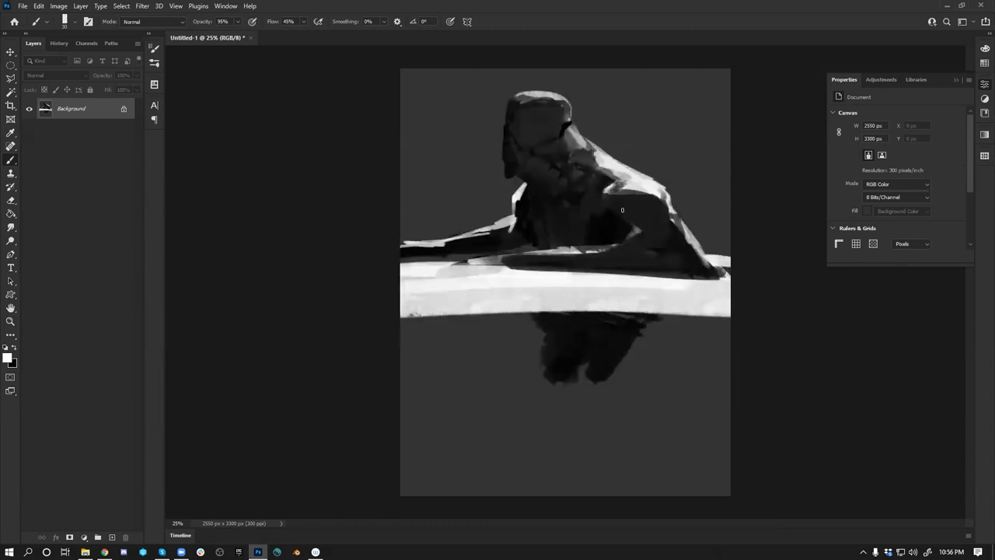
key("x")
mouse_move(643, 240)
left_mouse_down()
mouse_move(604, 222)
mouse_move(591, 192)
mouse_move(595, 220)
mouse_move(609, 230)
mouse_move(596, 222)
mouse_move(578, 238)
mouse_move(578, 229)
left_mouse_up()
- With a smaller brush, add a dark shoulder stroke and sharpen the helmet's left edge
key("bracketleft")
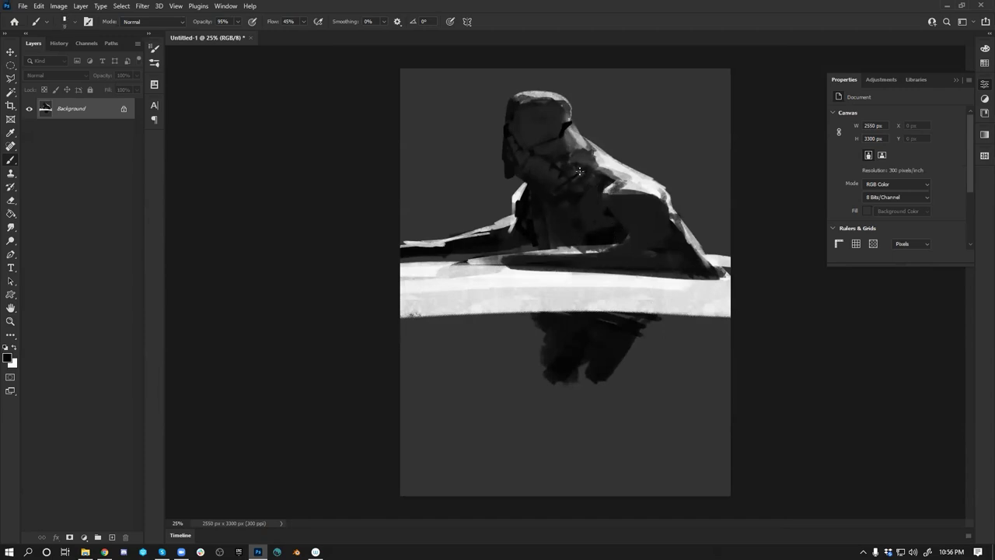
key("ctrl+shift+h")
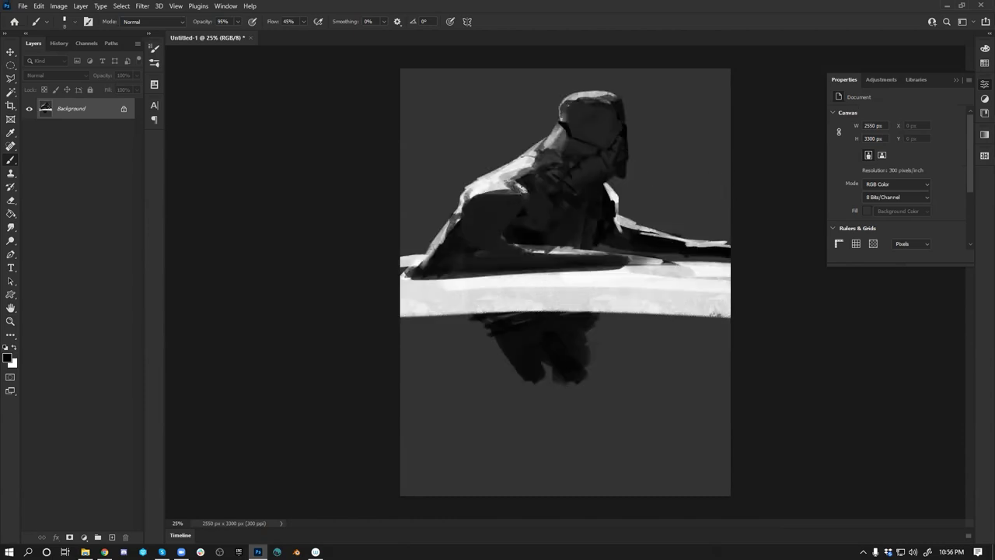
left_click_drag(507, 176, 517, 181)
left_click_drag(560, 116, 562, 123)
key("ctrl+shift+h")
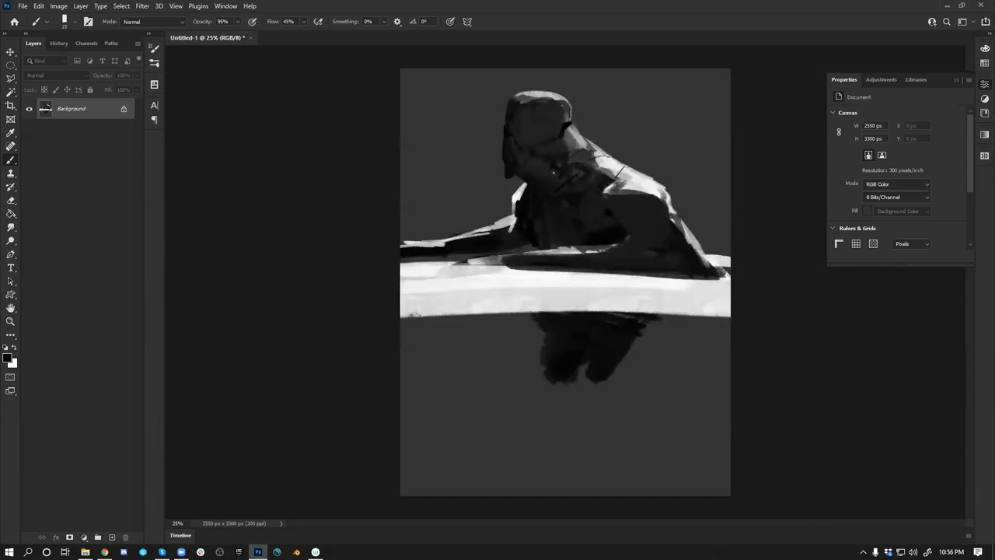
key("x")
key("x")
key("d")
key("bracketright")
- Add another dark shoulder stroke, then widen the white ledge's lower edge
key("h")
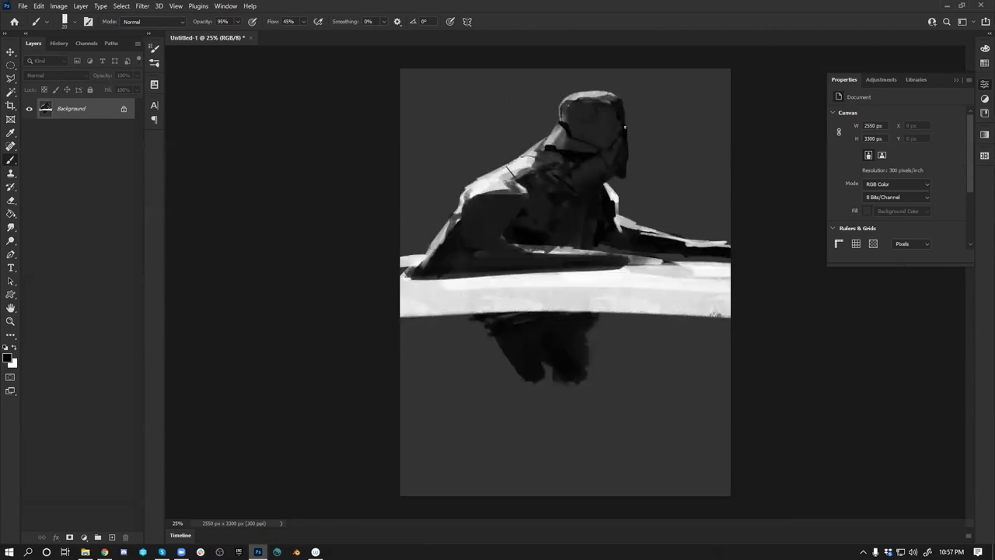
key("bracketright")
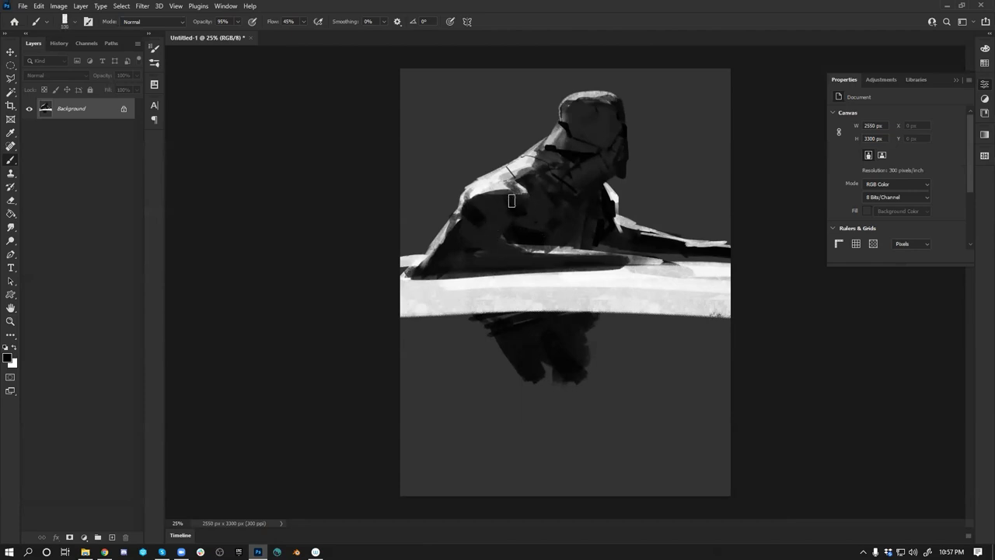
left_click_drag(508, 200, 519, 188)
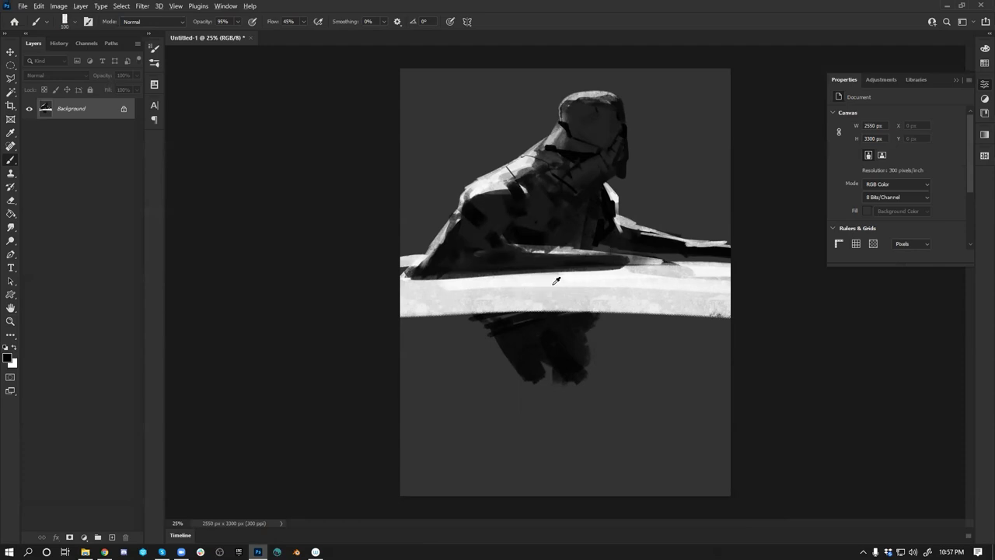
key("x")
mouse_move(634, 288)
left_mouse_down()
mouse_move(321, 322)
mouse_move(784, 296)
left_mouse_up()
- Brighten the ledge's lower edge to the right and paint the dark bent legs below it
left_click_drag(374, 323, 762, 295)
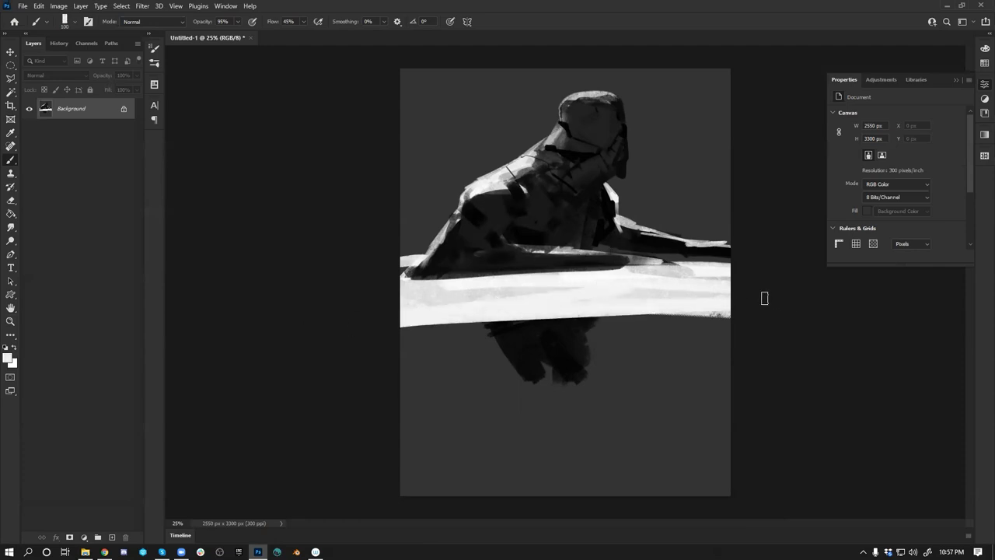
key("x")
left_click_drag(594, 326, 643, 376)
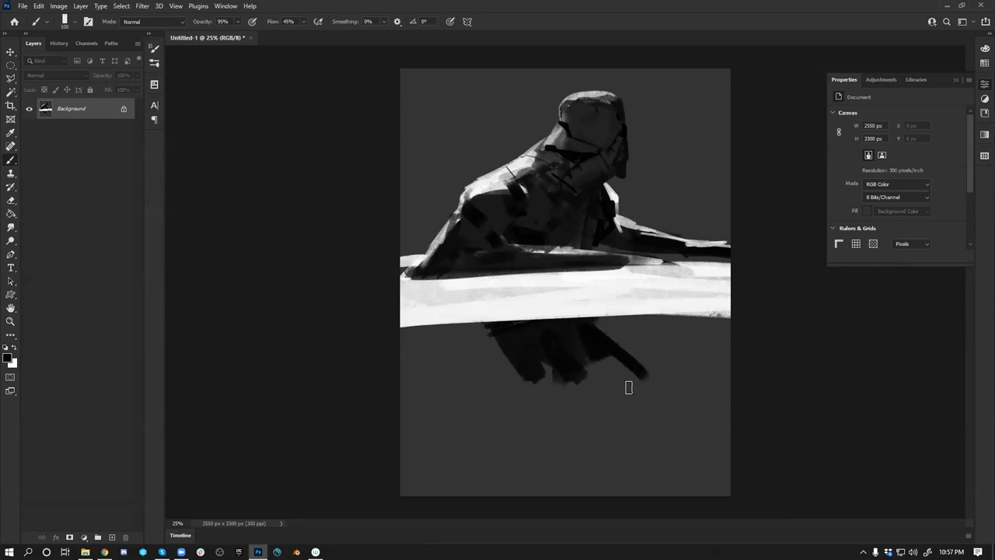
mouse_move(517, 349)
left_mouse_down()
mouse_move(537, 401)
mouse_move(550, 364)
mouse_move(575, 480)
mouse_move(531, 355)
mouse_move(544, 368)
mouse_move(554, 345)
left_mouse_up()
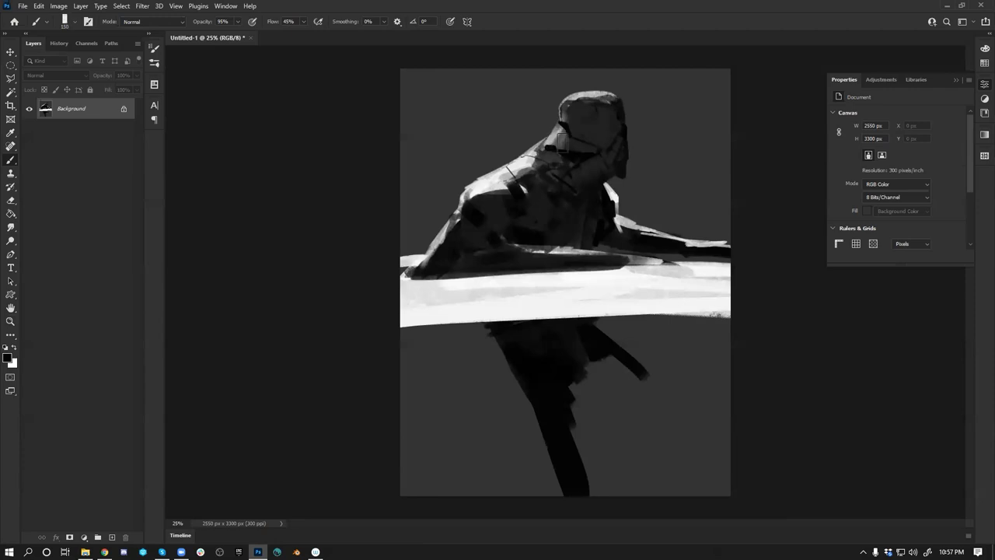
mouse_move(573, 407)
left_mouse_down()
mouse_move(531, 373)
mouse_move(532, 417)
mouse_move(549, 360)
mouse_move(582, 384)
mouse_move(691, 357)
mouse_move(666, 350)
mouse_move(588, 400)
mouse_move(582, 443)
mouse_move(642, 371)
mouse_move(625, 380)
mouse_move(701, 381)
mouse_move(704, 406)
mouse_move(676, 462)
mouse_move(695, 409)
left_mouse_up()
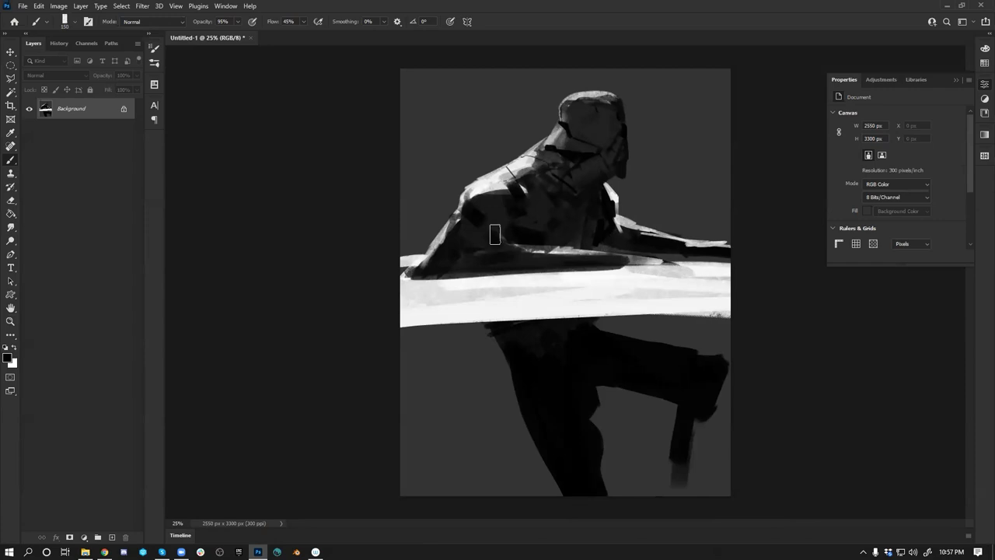
- Brighten the top of the helmet with white paint in Color Dodge mode
key("x")
key("alt+shift+d")
left_click_drag(591, 99, 584, 116)
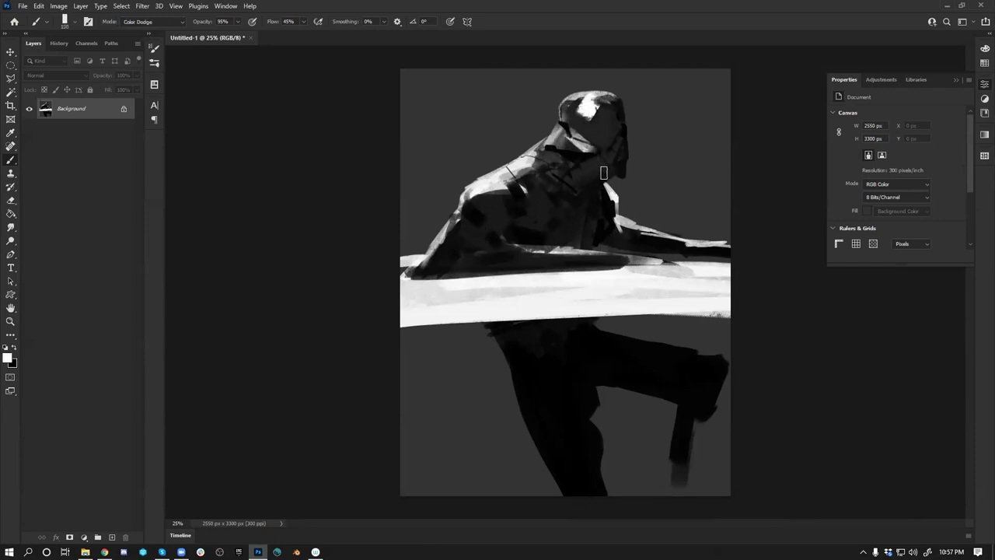
- Mirror, zoom and pan the view to check the helmet highlight on the whole figure
key("ctrl+shift+h")
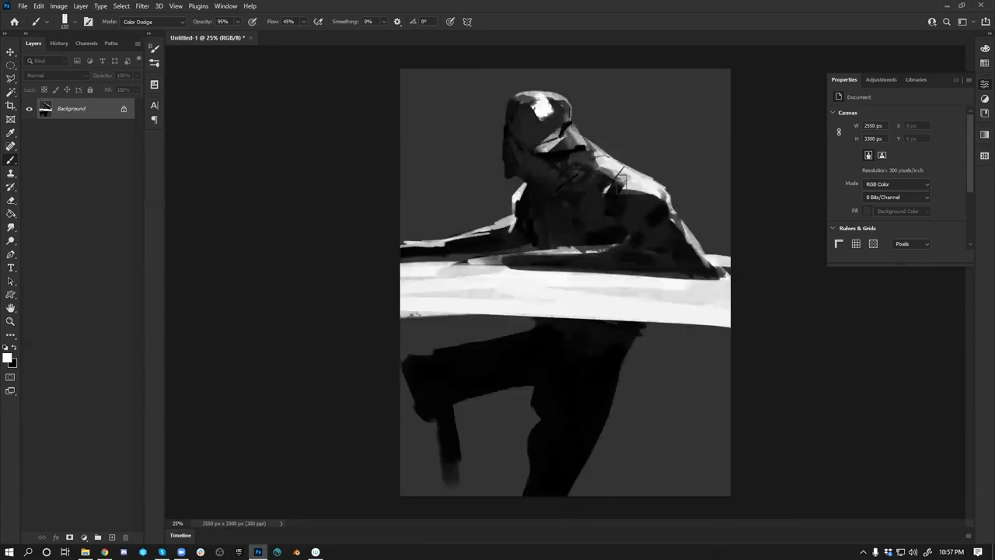
key("z")
left_click(659, 293, "alt")
key("ctrl+shift+h")
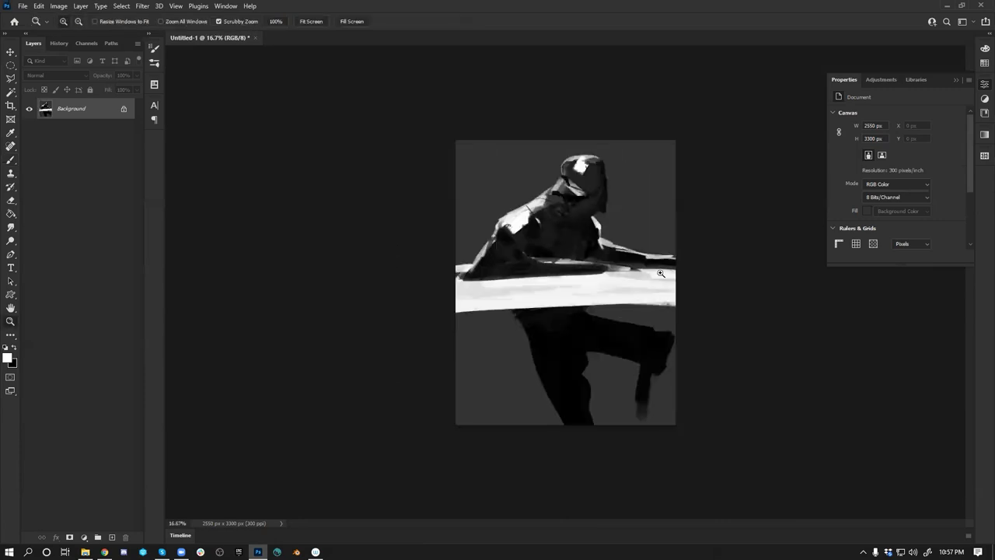
left_click(610, 285)
left_click(595, 302)
left_click_drag(582, 315, 587, 299)
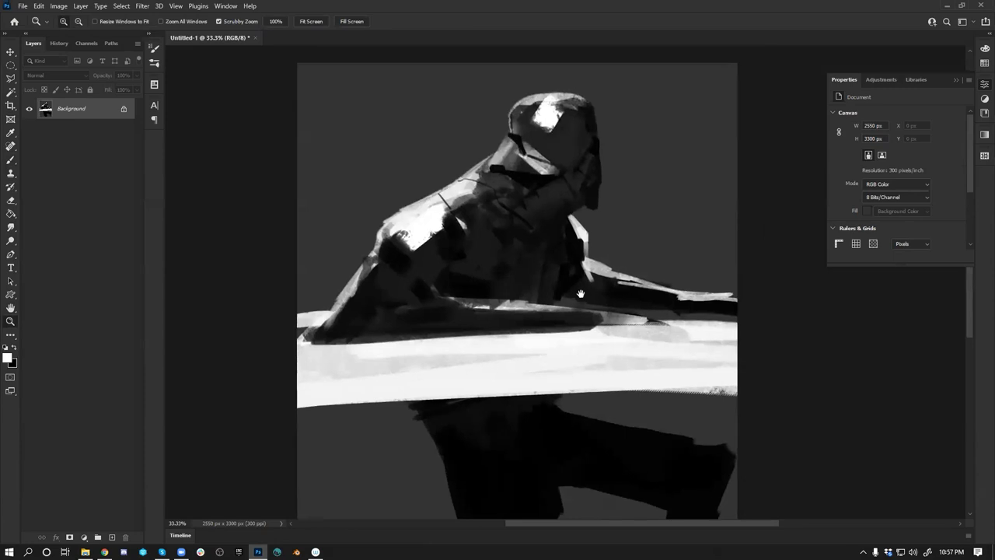
left_click(590, 287, "alt")
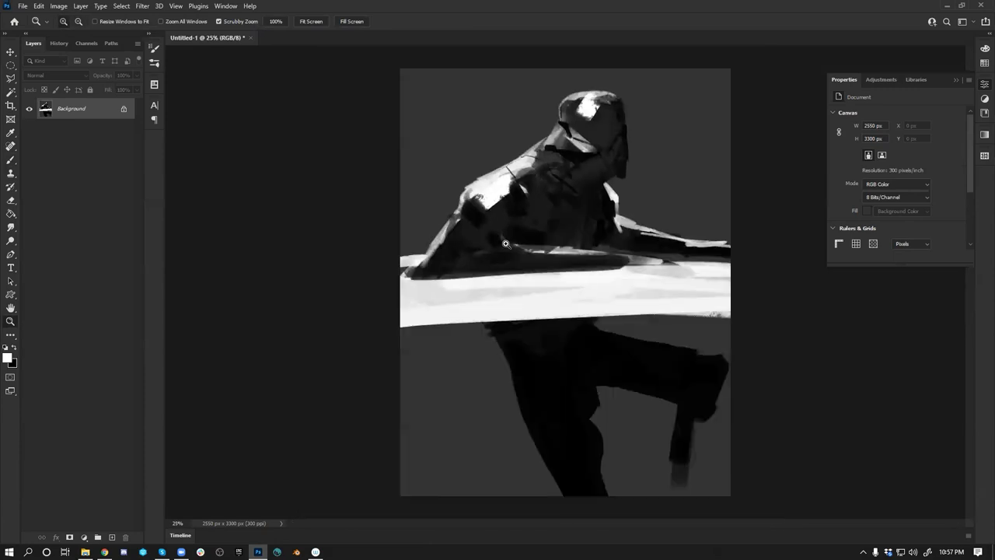
- With a black Normal-mode brush, darken the shoulder, back, helmet highlight and the bright patch beside the neck
key("b")
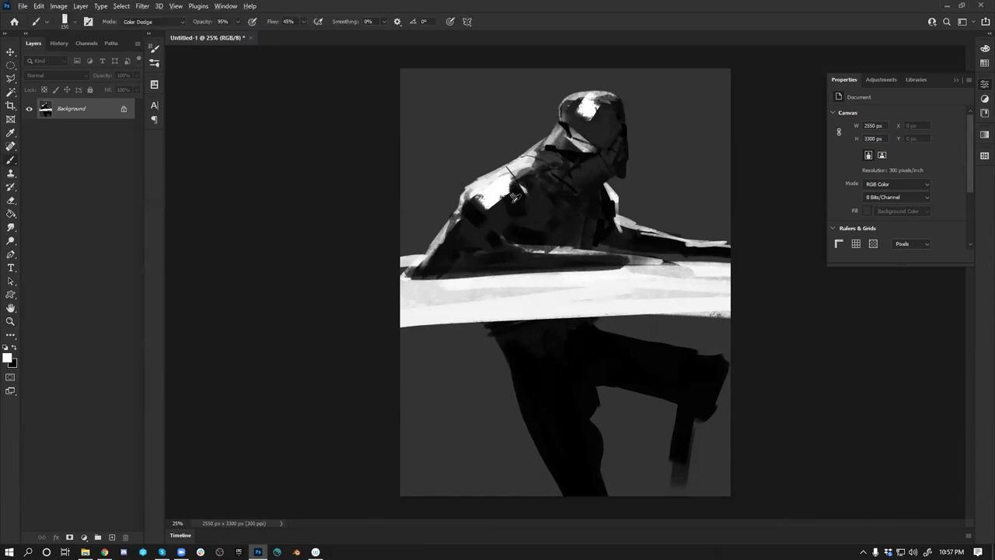
key("shift+alt+n")
key("x")
mouse_move(499, 207)
left_mouse_down()
mouse_move(529, 175)
mouse_move(519, 197)
left_mouse_up()
mouse_move(583, 130)
left_mouse_down()
mouse_move(583, 110)
mouse_move(596, 112)
mouse_move(584, 130)
left_mouse_up()
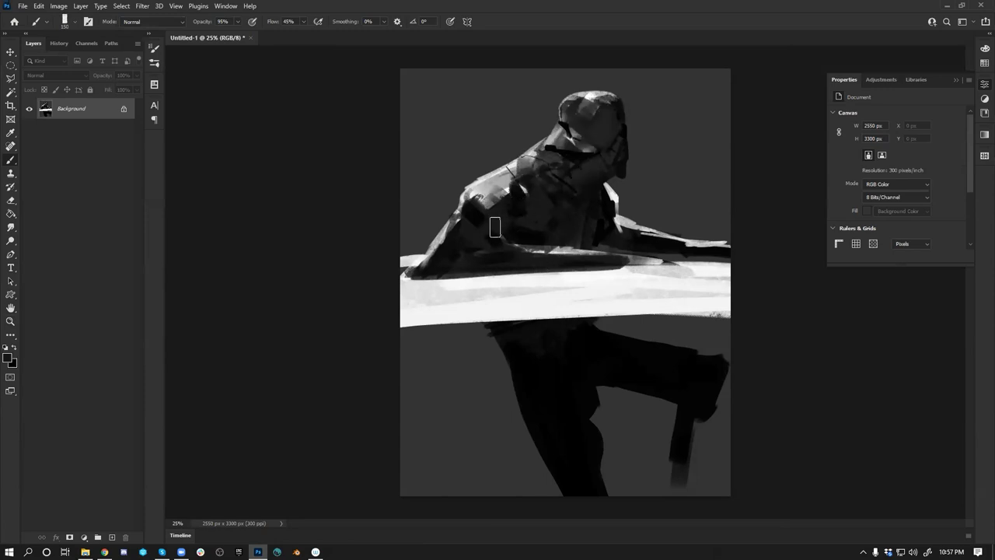
left_click_drag(469, 195, 524, 180)
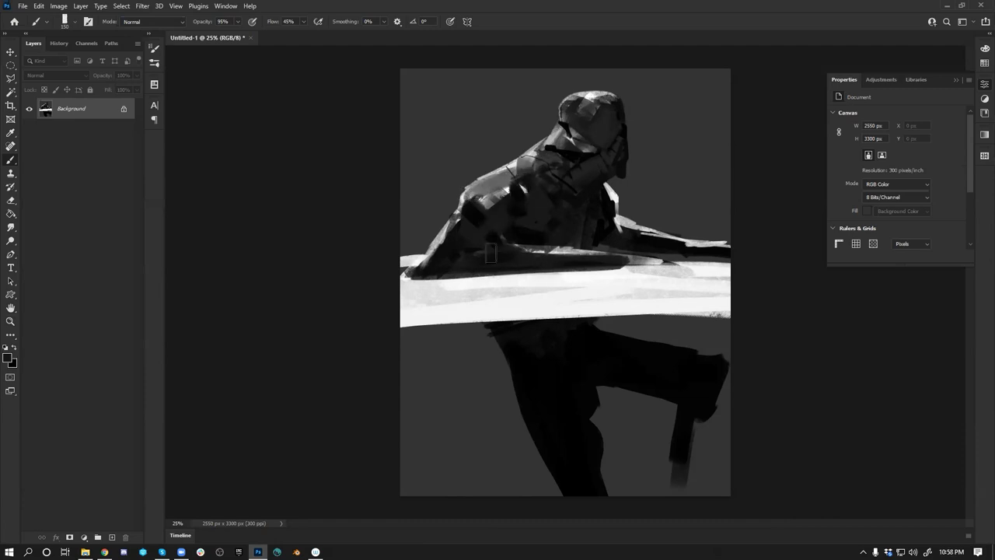
left_click_drag(600, 195, 614, 221)
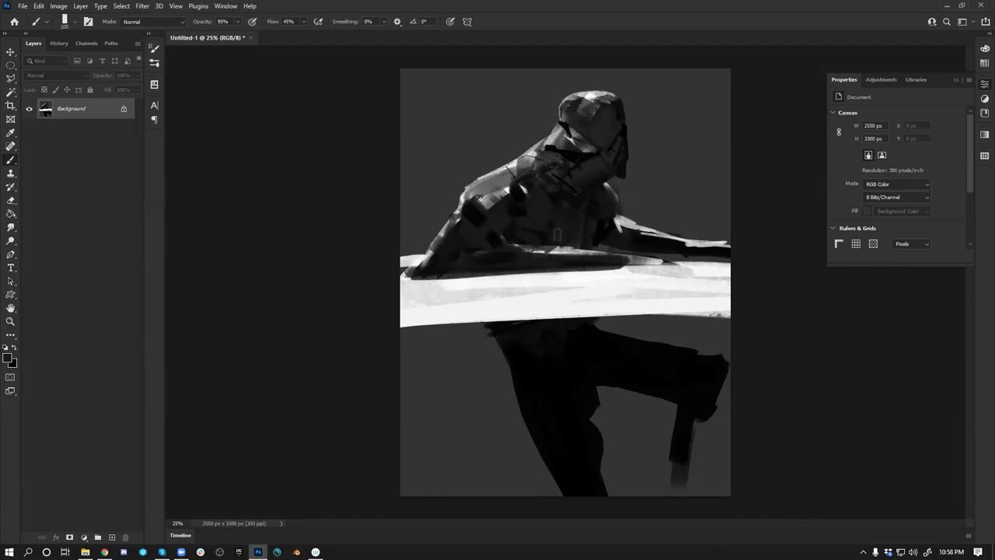
- Reset colours to black and white, mirror the canvas, and shrink the brush to about 90
key("d")
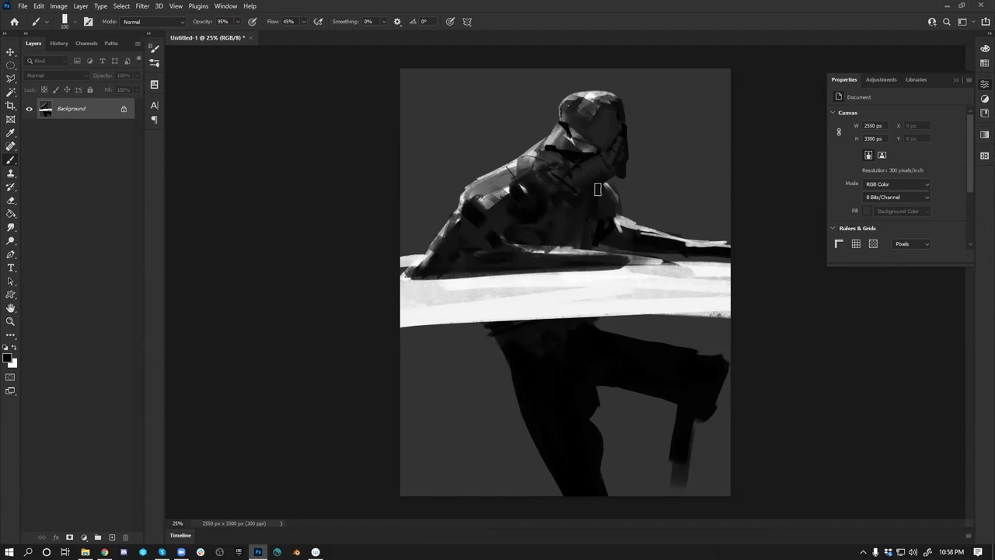
key("ctrl+shift+h")
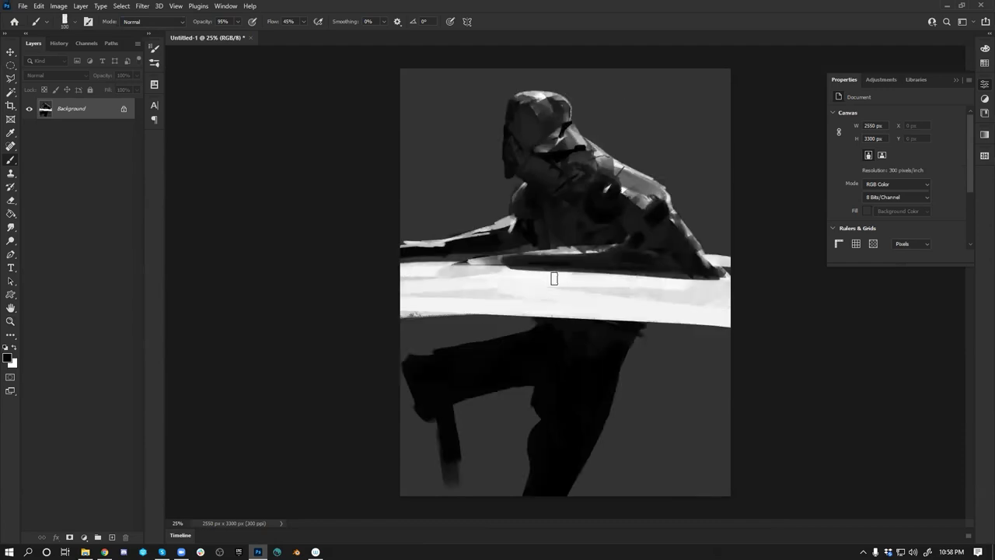
key("bracketleft")
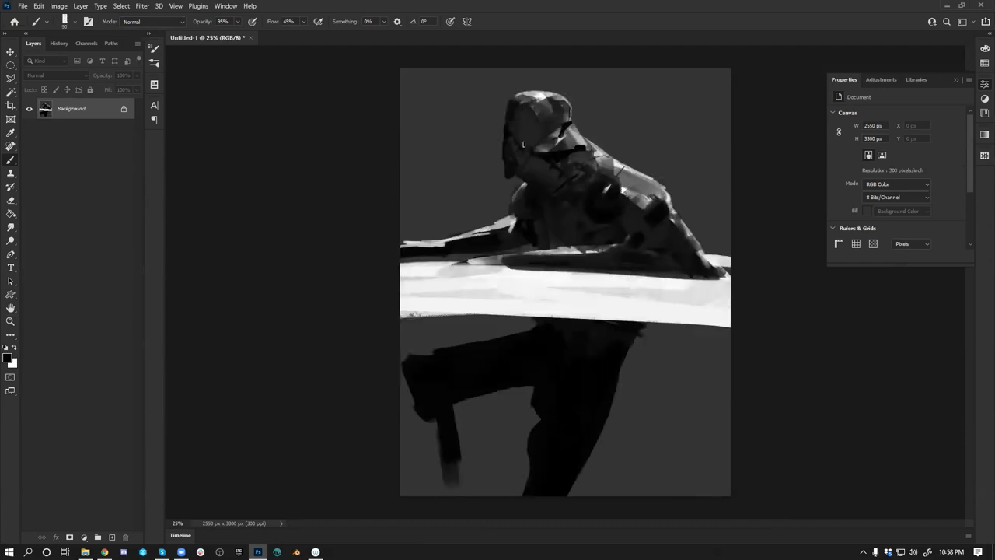